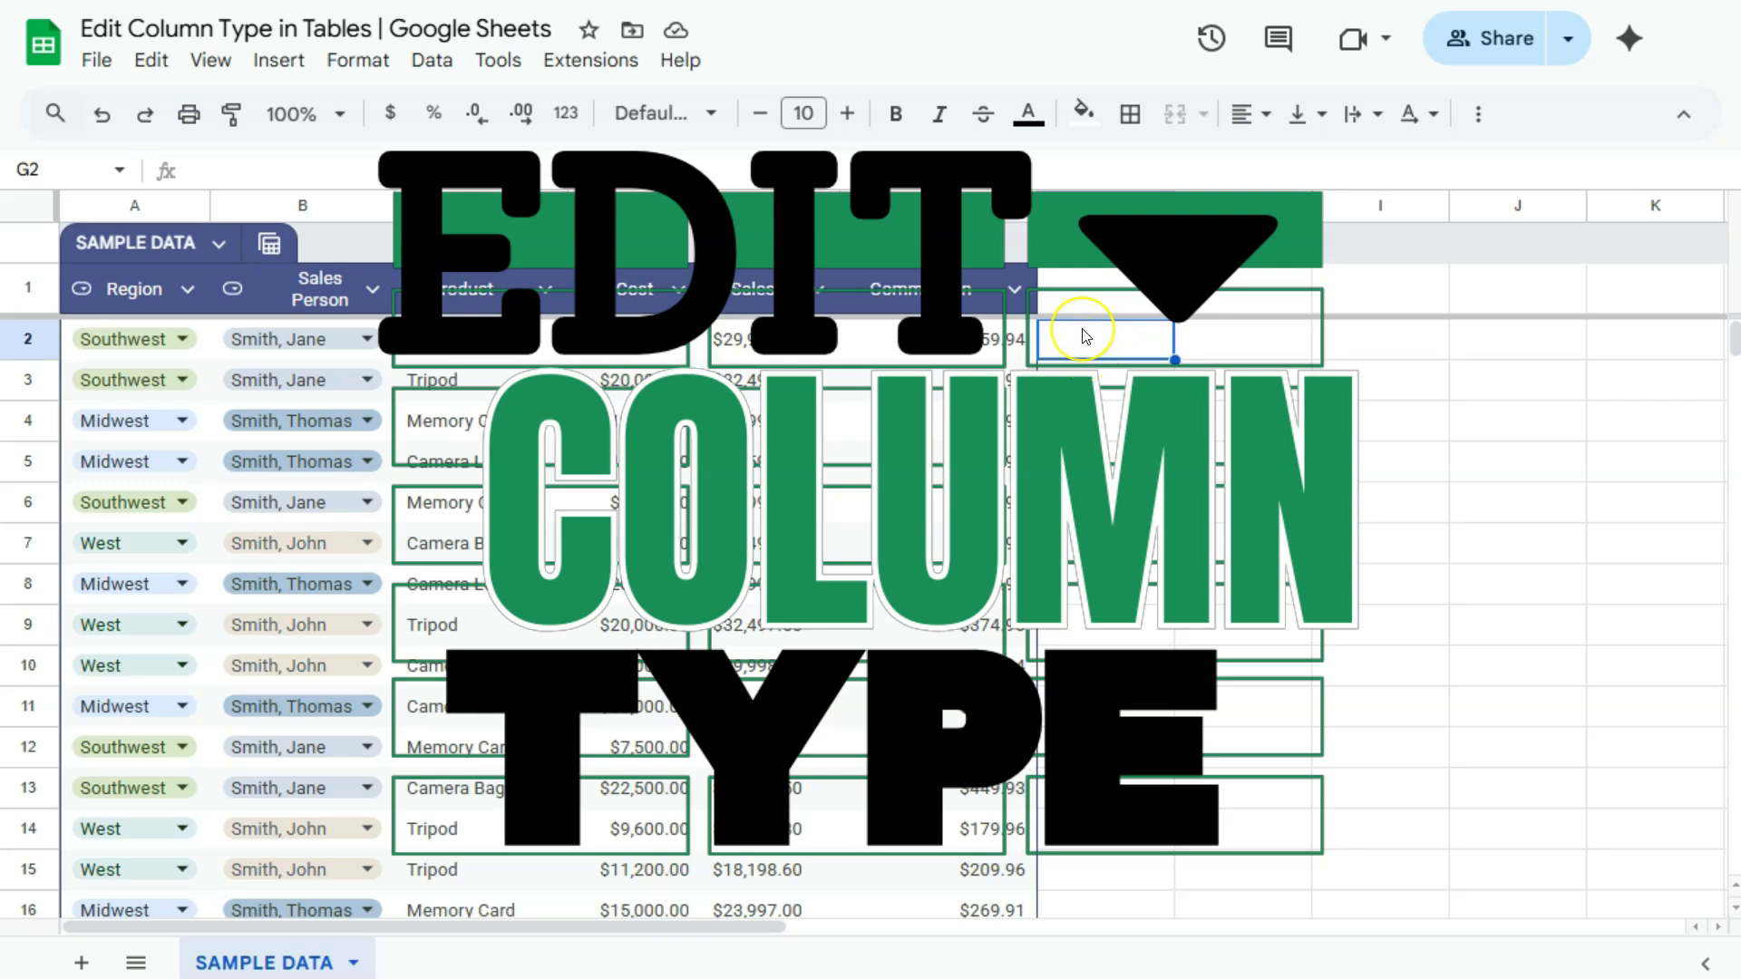
Step: Change the Product column type to Dropdown, offering Camera Bag, Tripod, Memory Card and Camera Lens
{"action": "left_click", "coordinate": [1085, 336]}
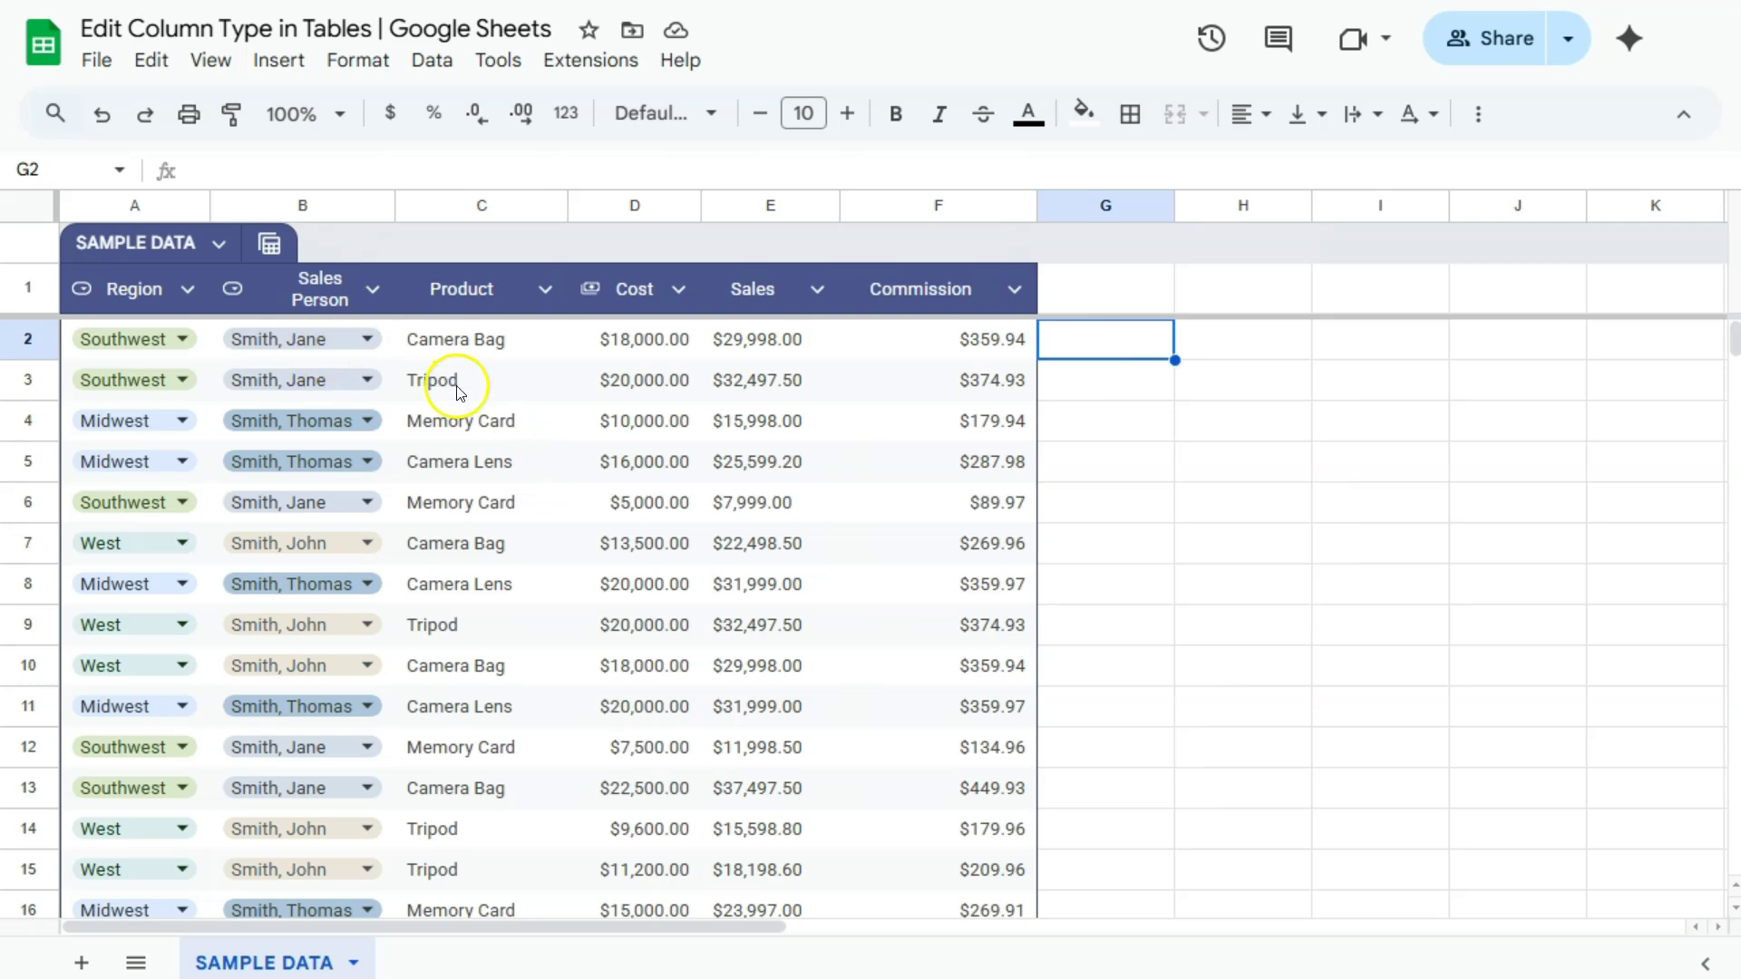
{"action": "left_click", "coordinate": [468, 291]}
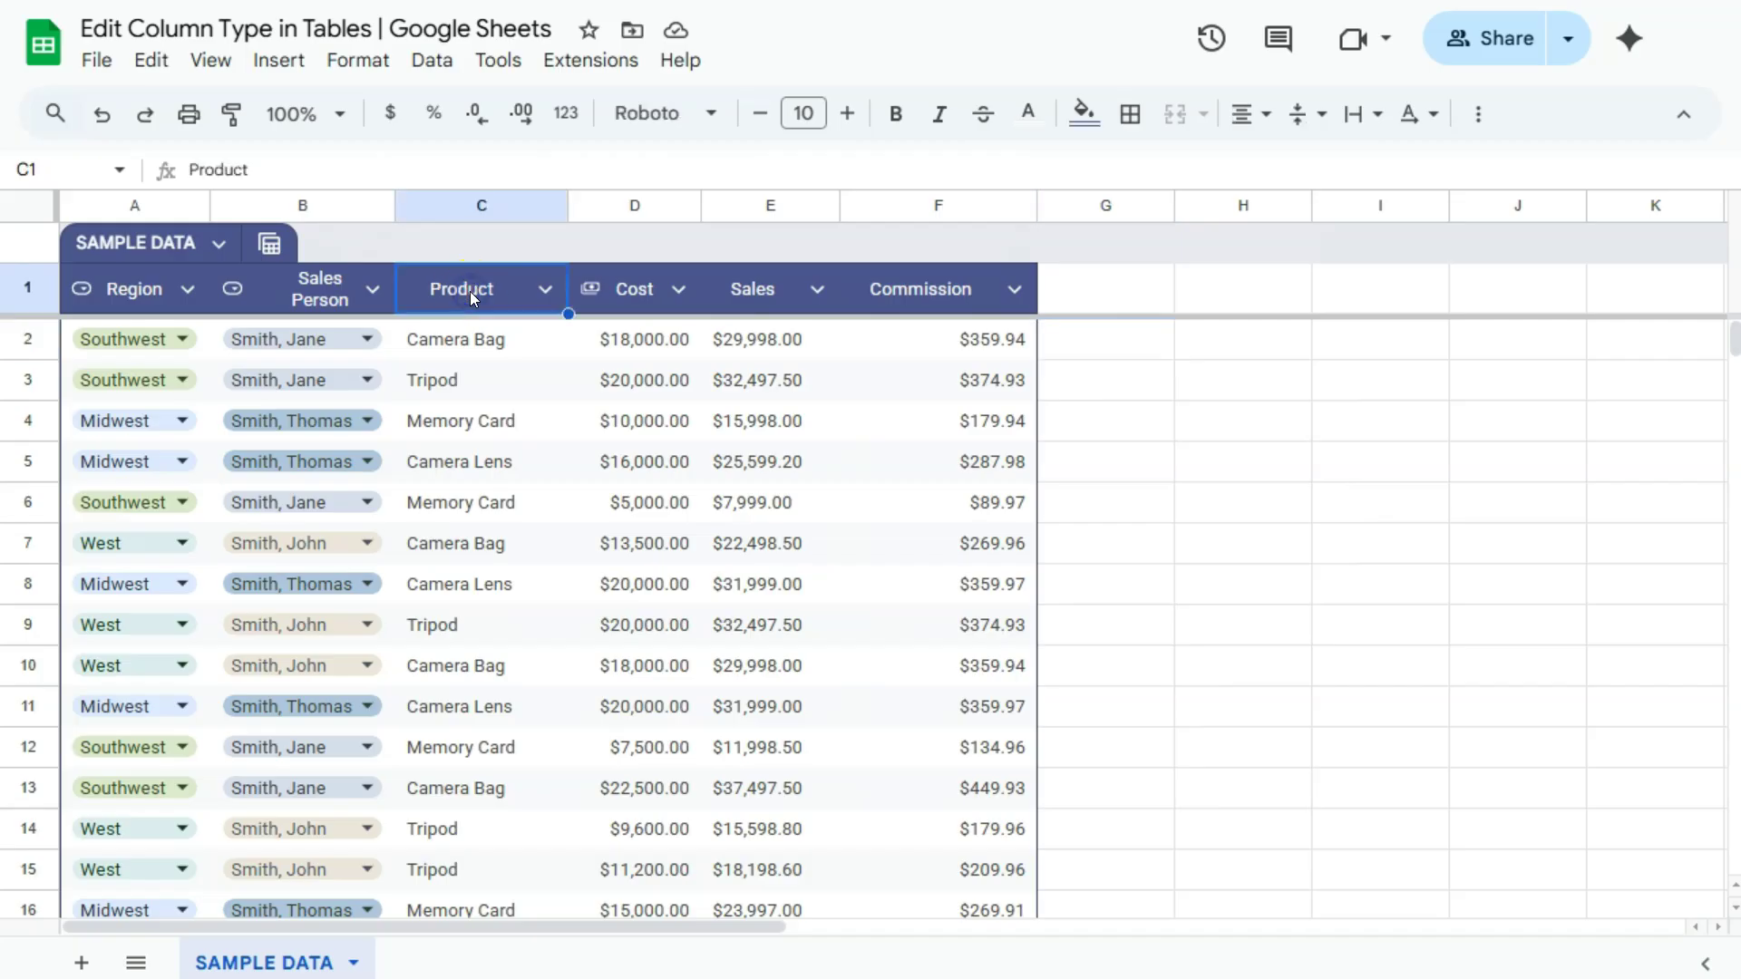
{"action": "left_click", "coordinate": [544, 292]}
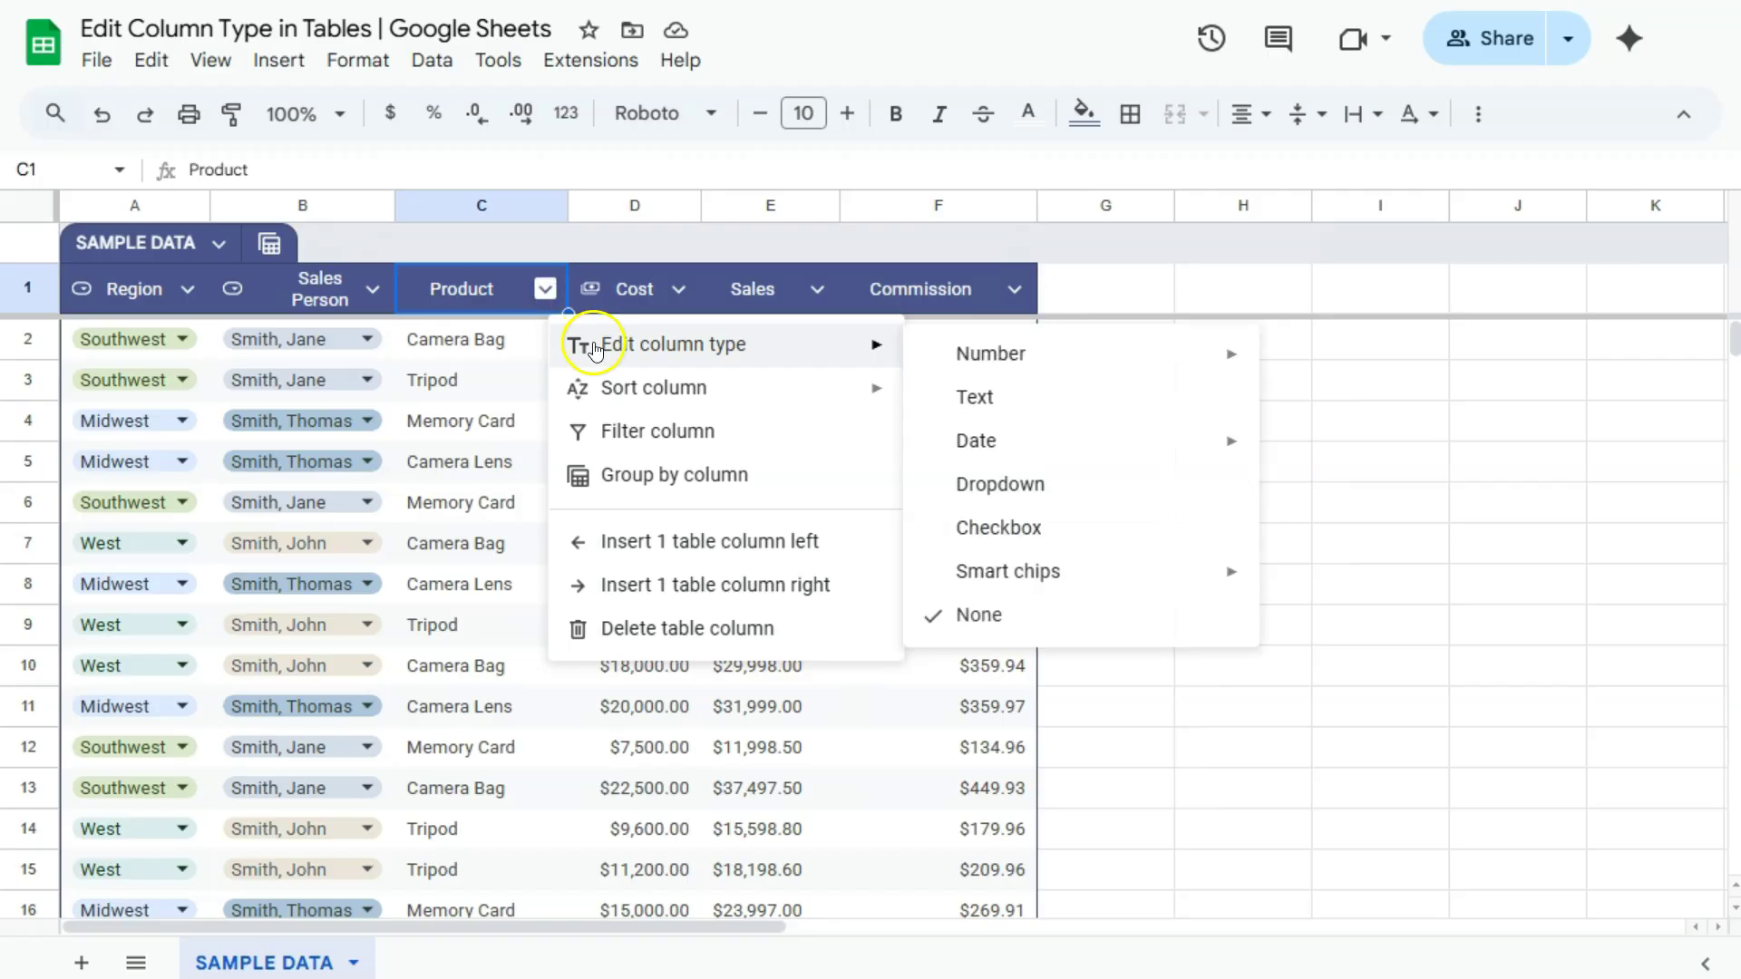
{"action": "mouse_move", "coordinate": [644, 351]}
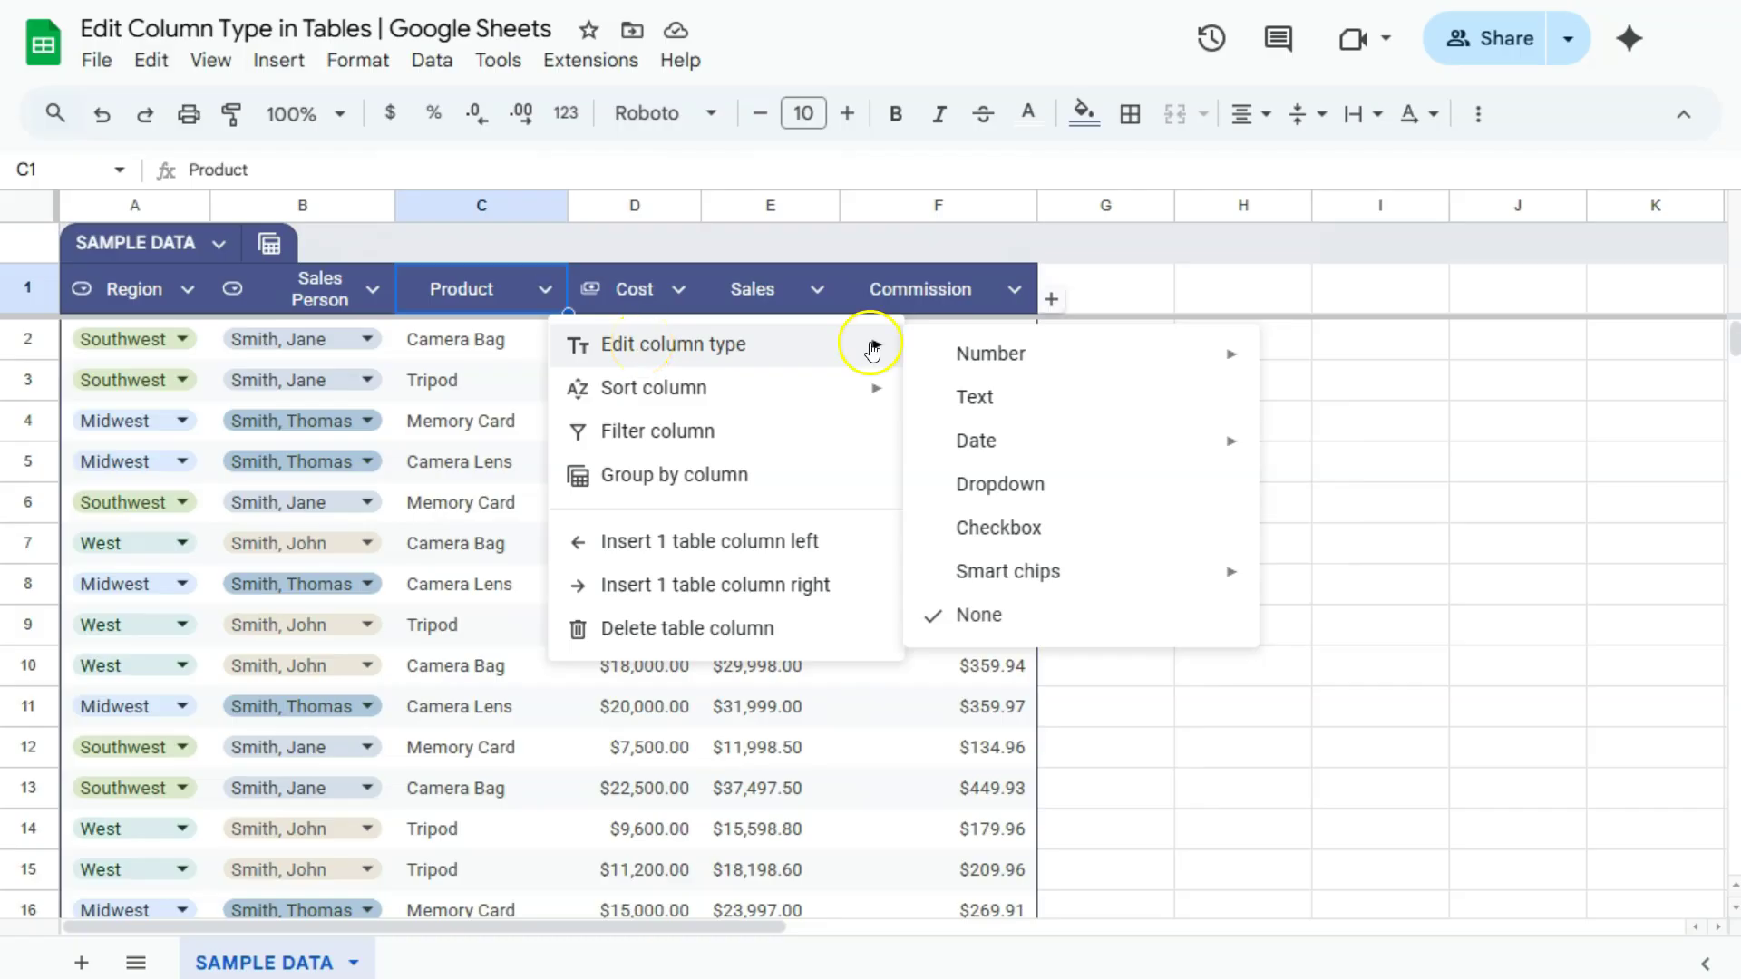
{"action": "left_click", "coordinate": [1028, 627]}
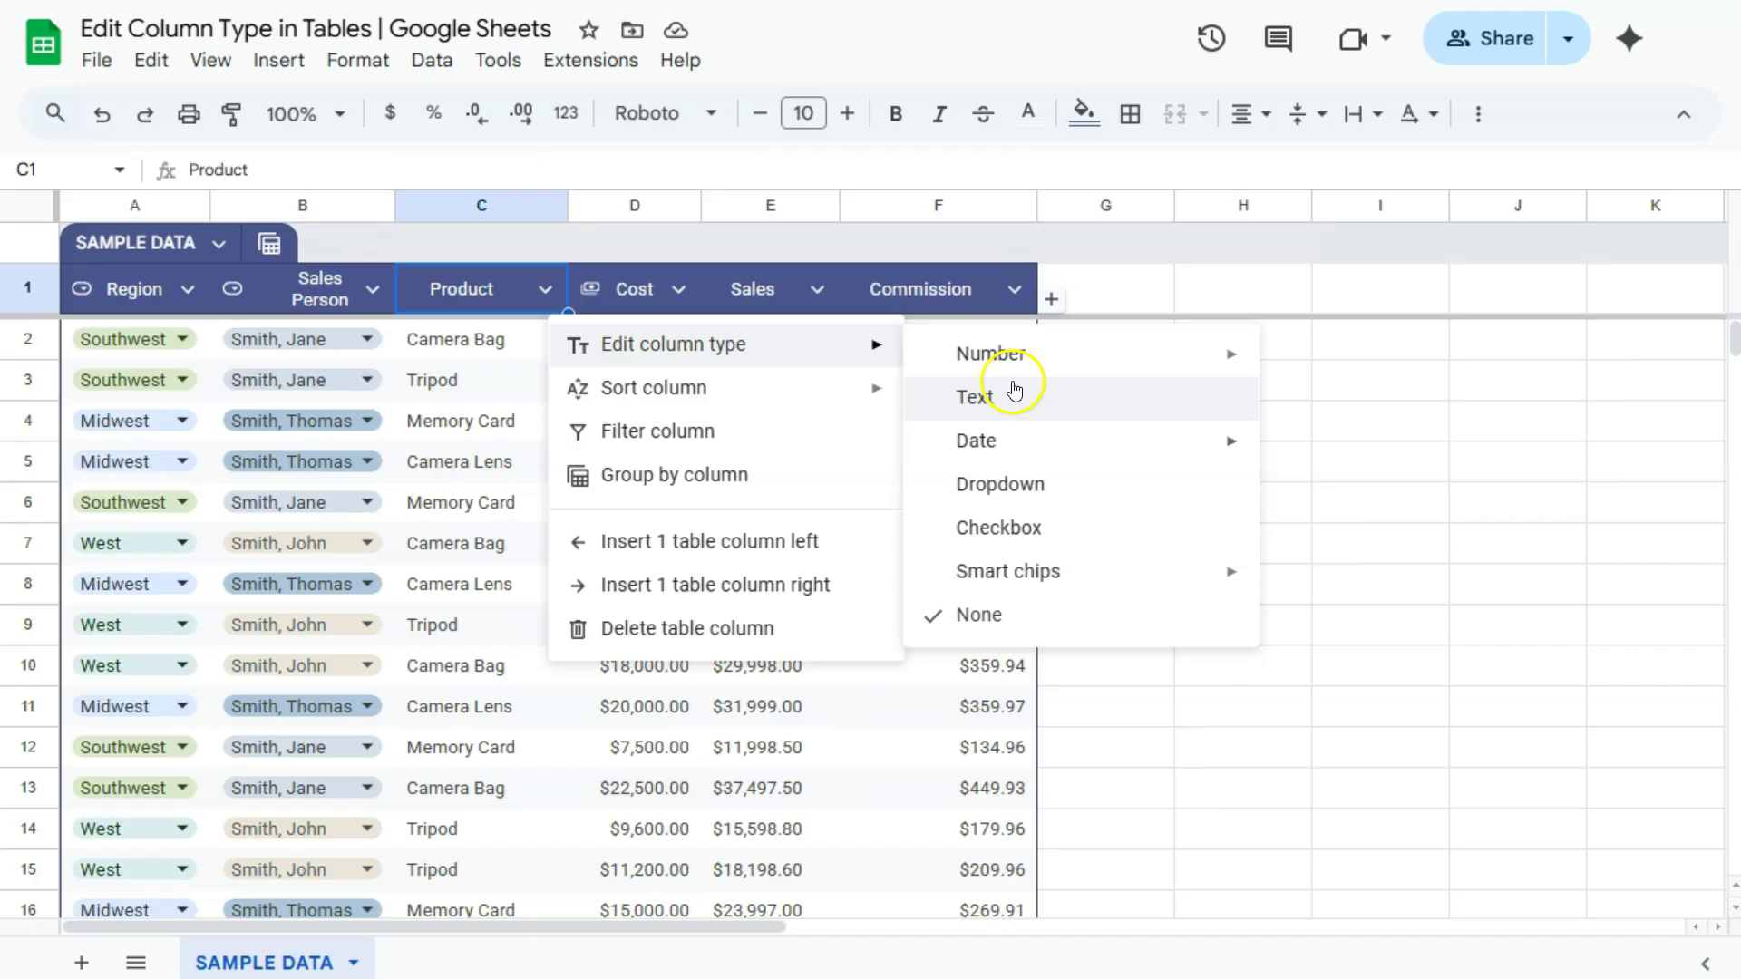
{"action": "mouse_move", "coordinate": [1024, 569]}
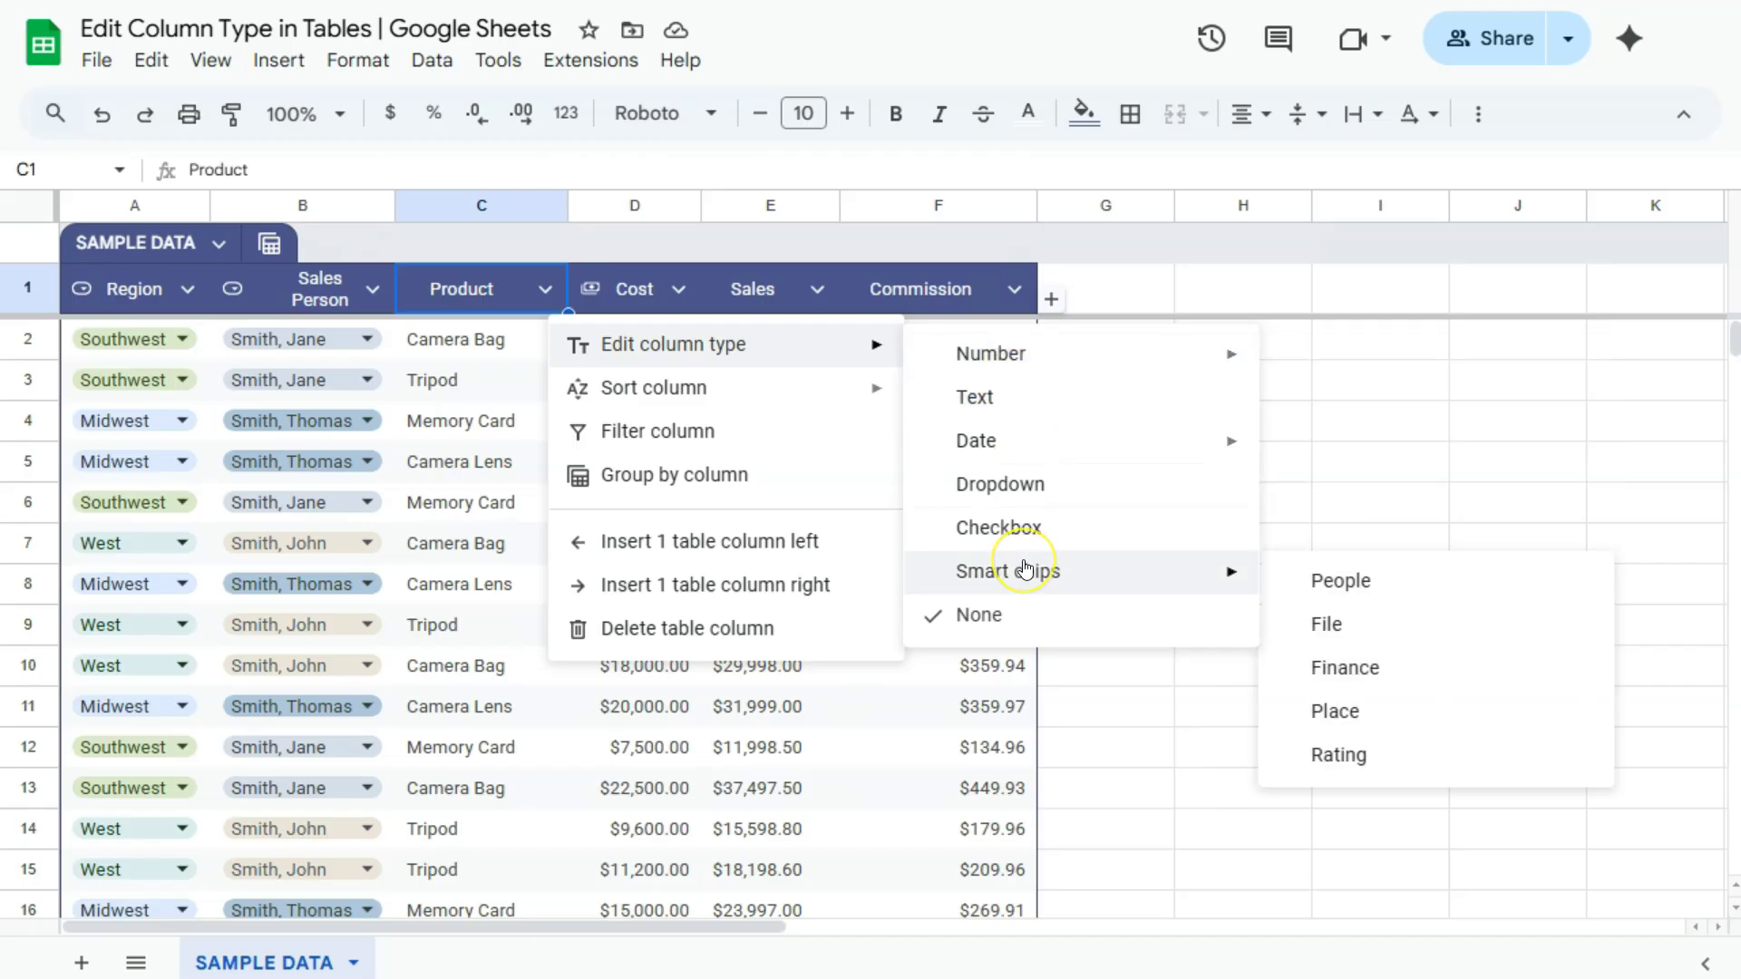
{"action": "left_click", "coordinate": [1025, 359]}
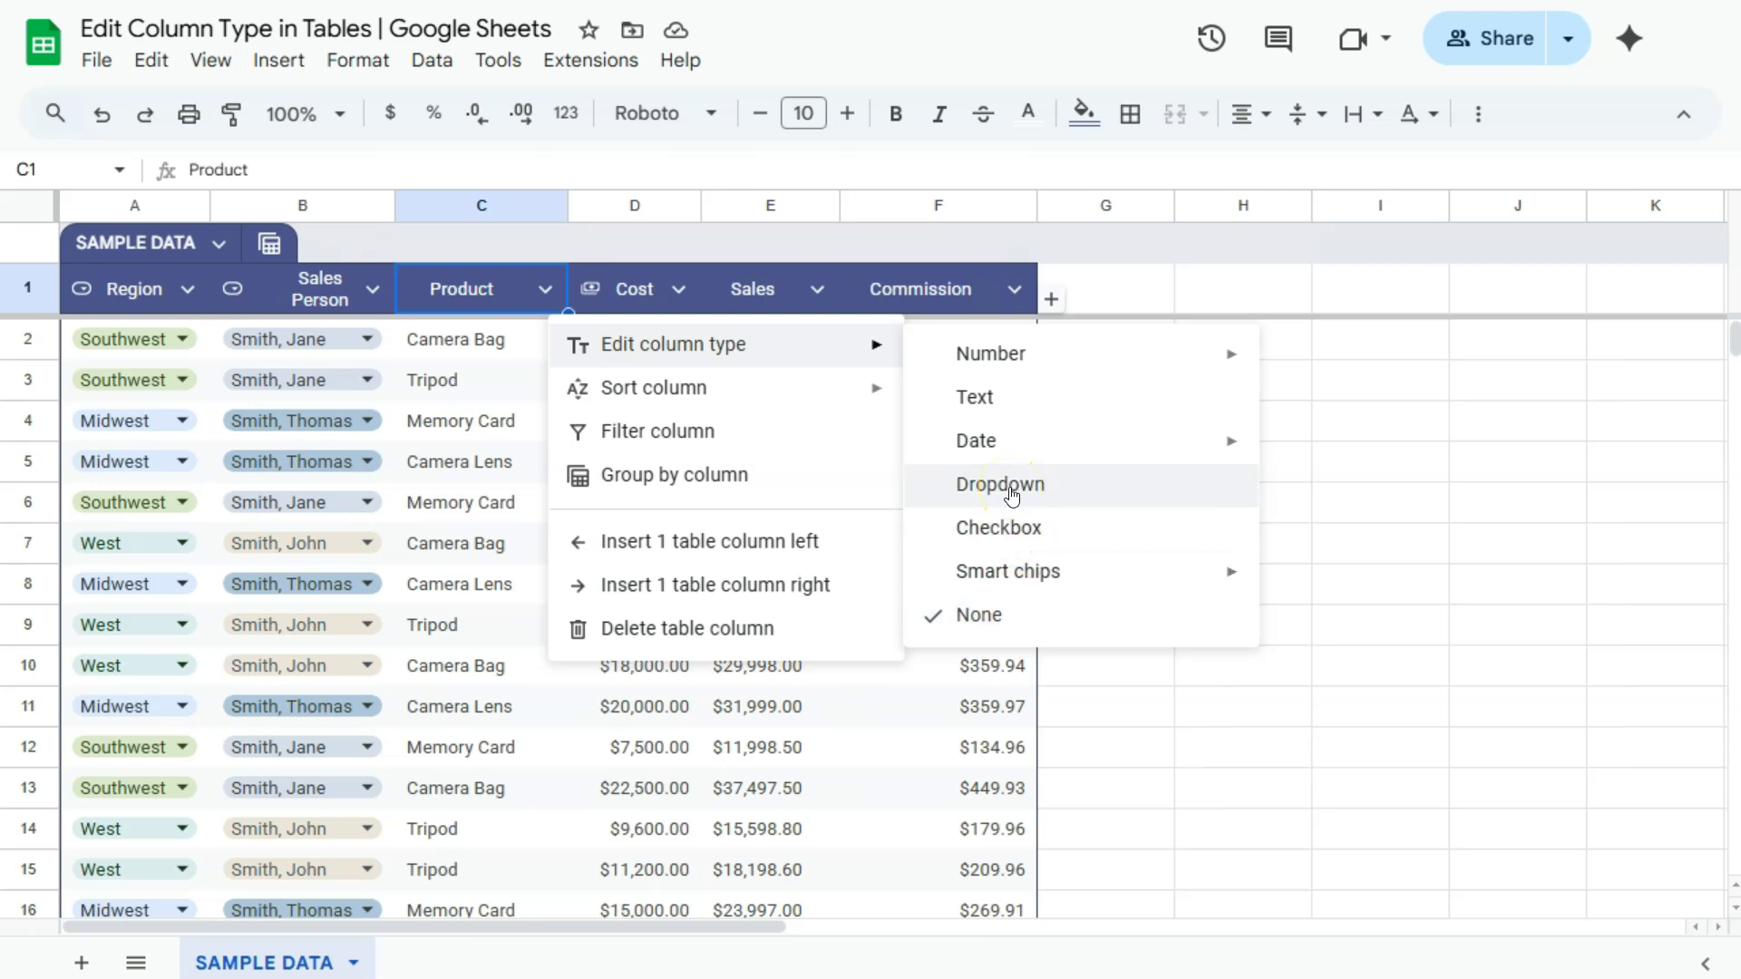
{"action": "left_click", "coordinate": [1108, 488]}
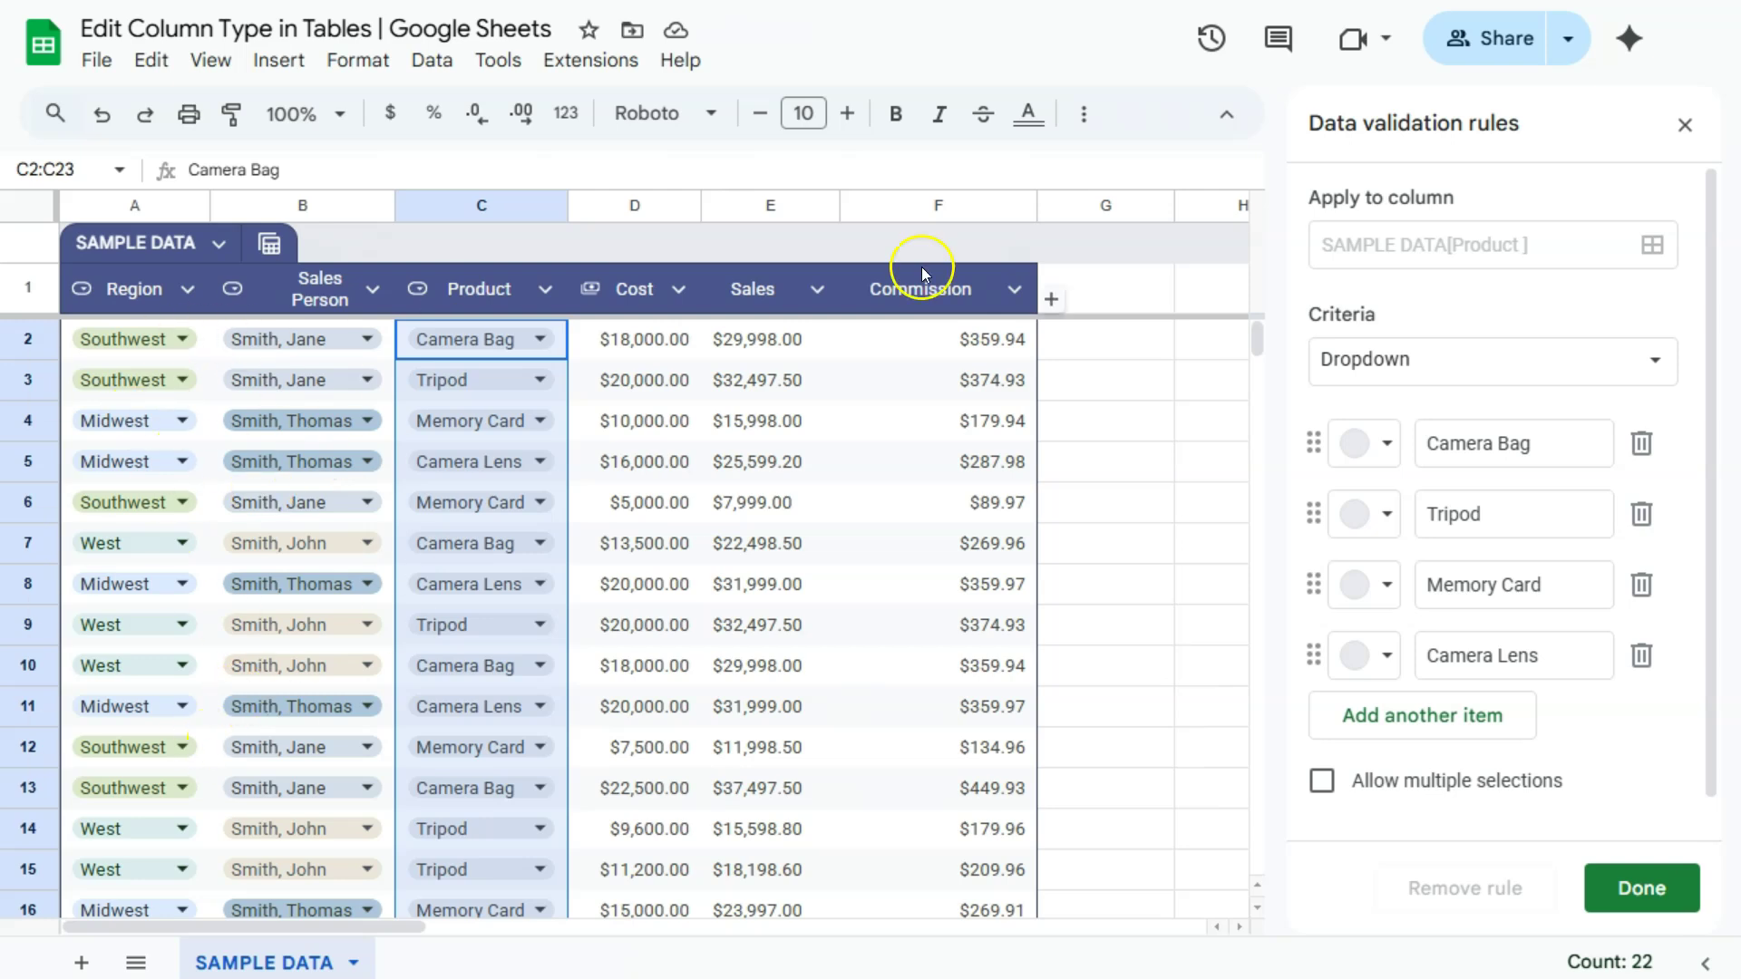
Step: Colour the Product options Camera Bag orange, Tripod yellow, Memory Card light blue, Camera Lens pink
{"action": "left_click", "coordinate": [1383, 449]}
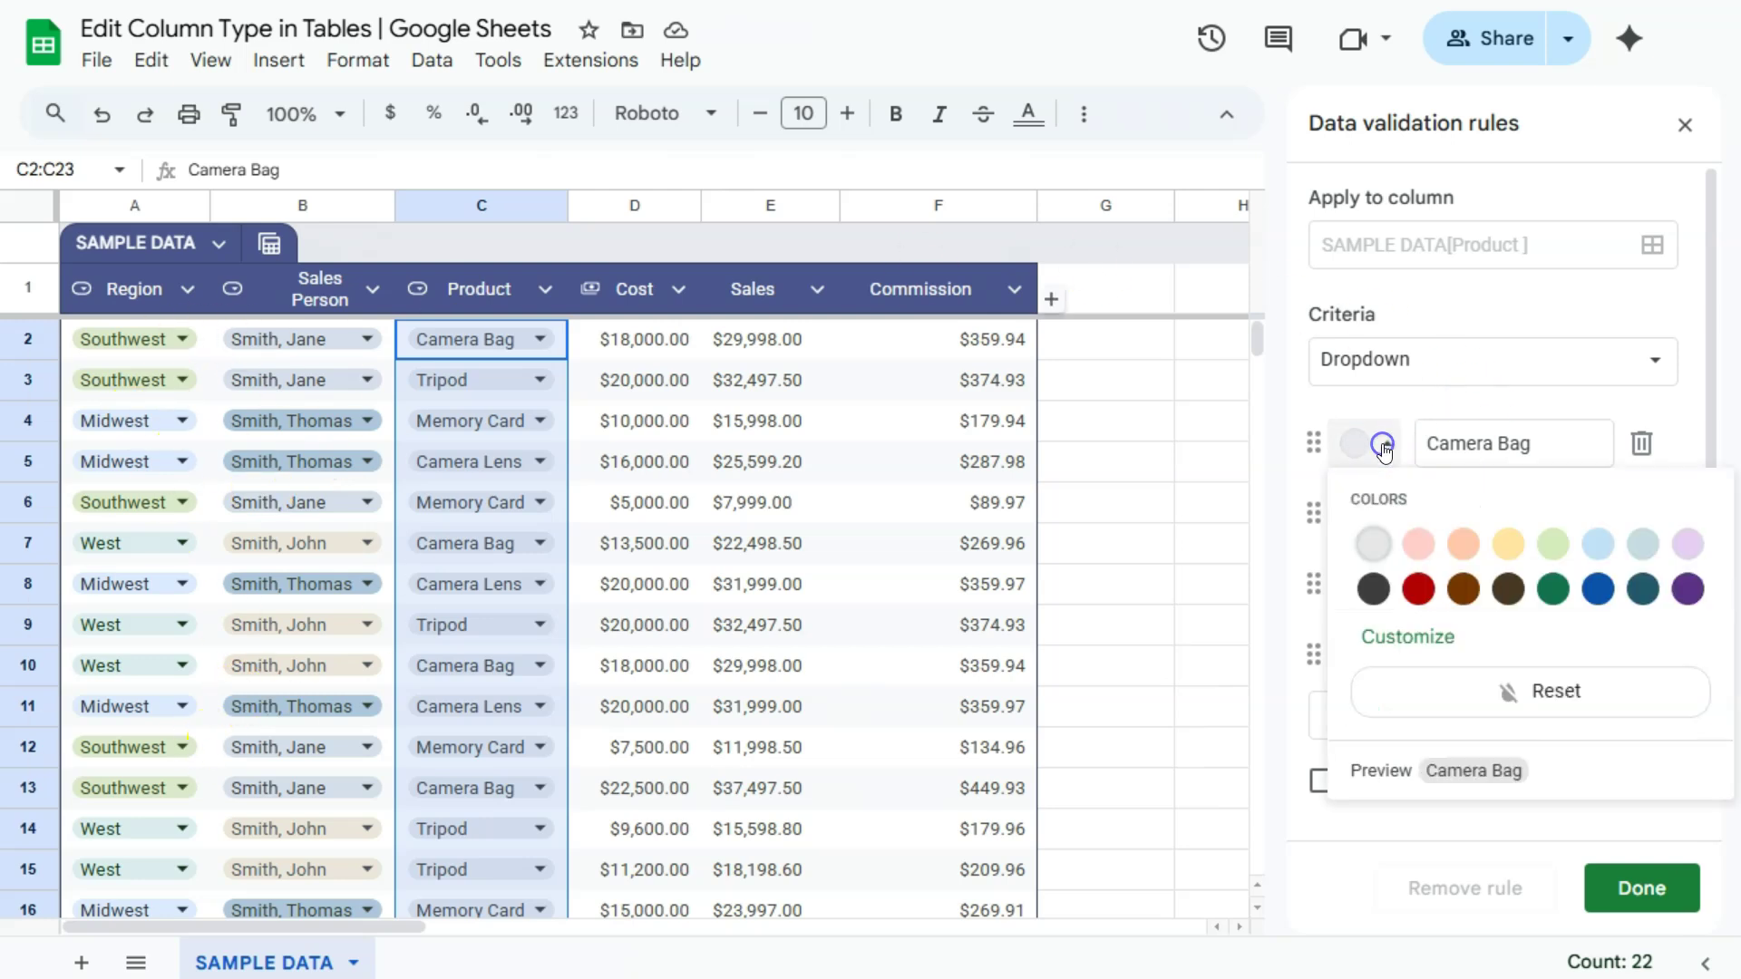
{"action": "left_click", "coordinate": [1462, 552]}
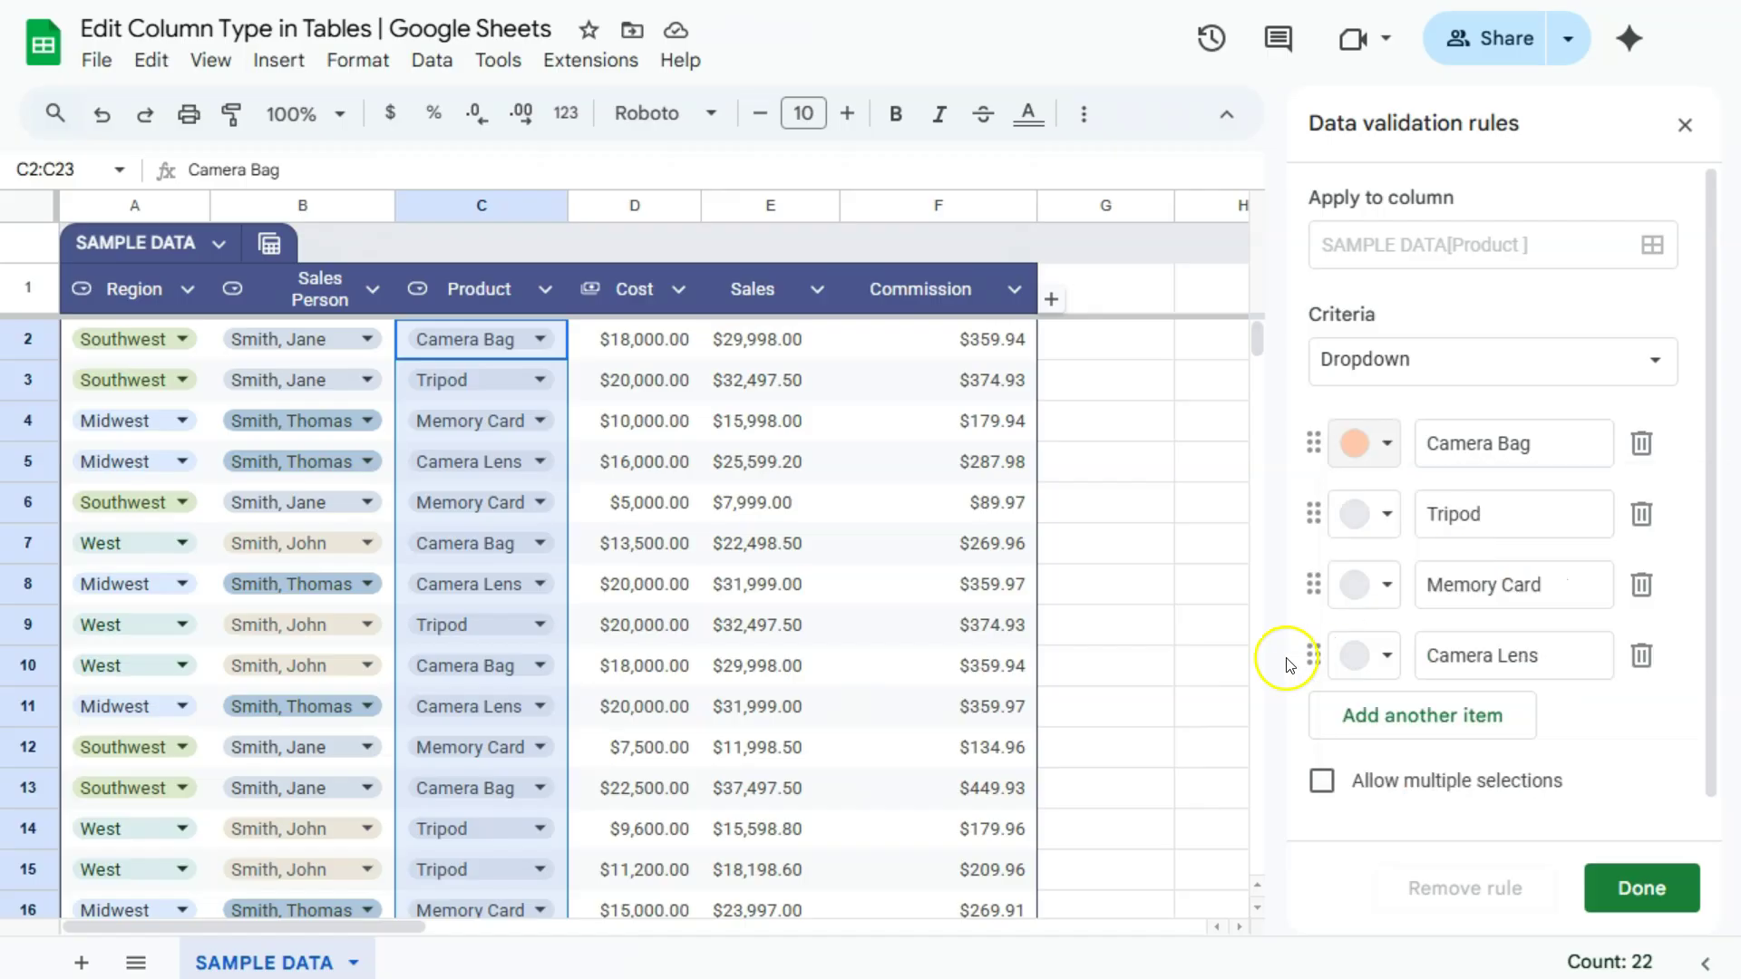
{"action": "left_click", "coordinate": [1390, 516]}
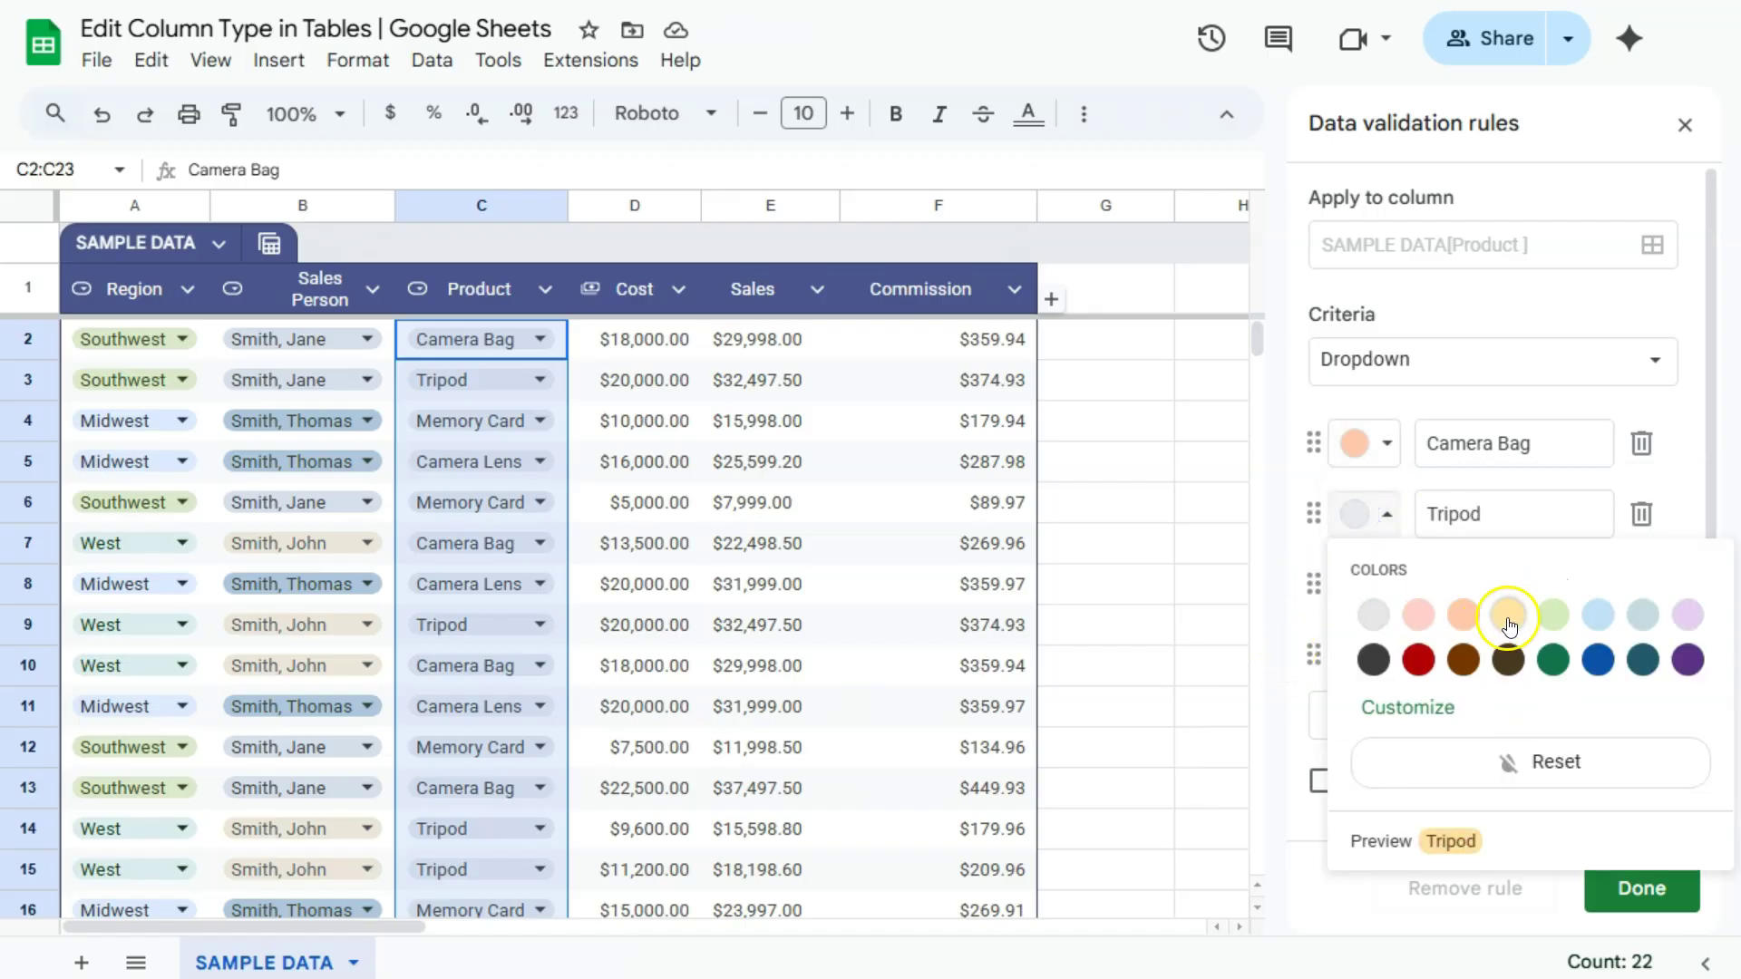
{"action": "left_click", "coordinate": [1508, 614]}
{"action": "left_click", "coordinate": [1380, 586]}
{"action": "left_click", "coordinate": [1624, 685]}
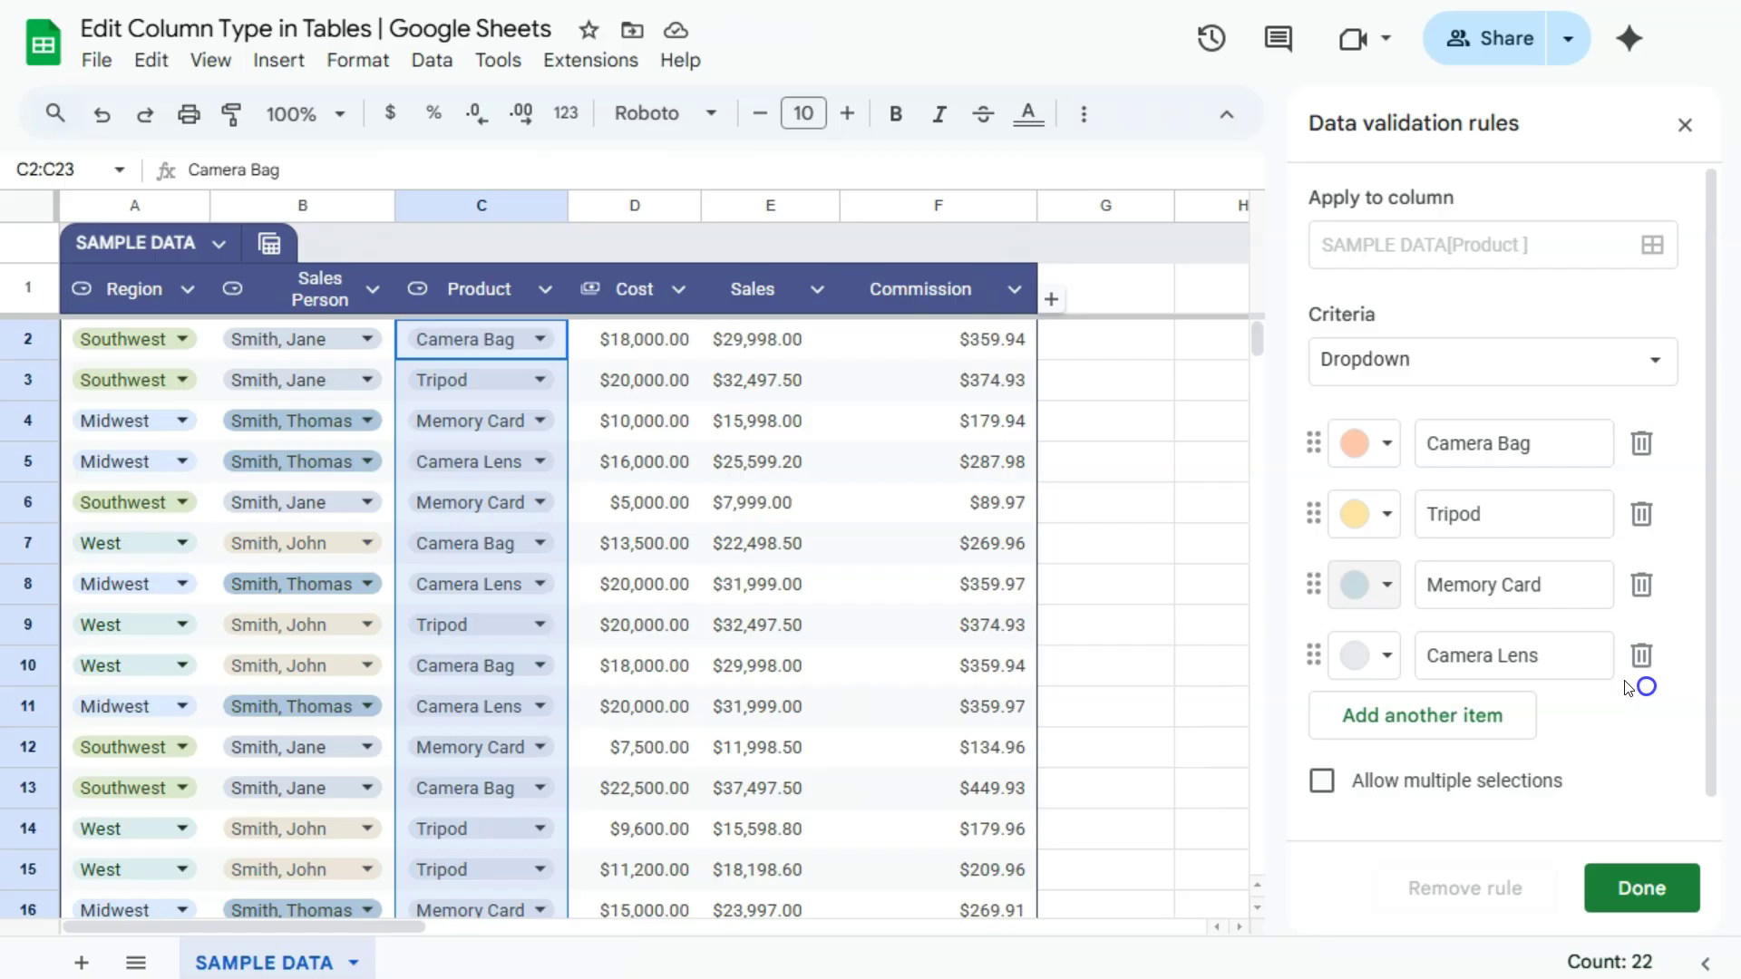
{"action": "left_click", "coordinate": [1369, 657]}
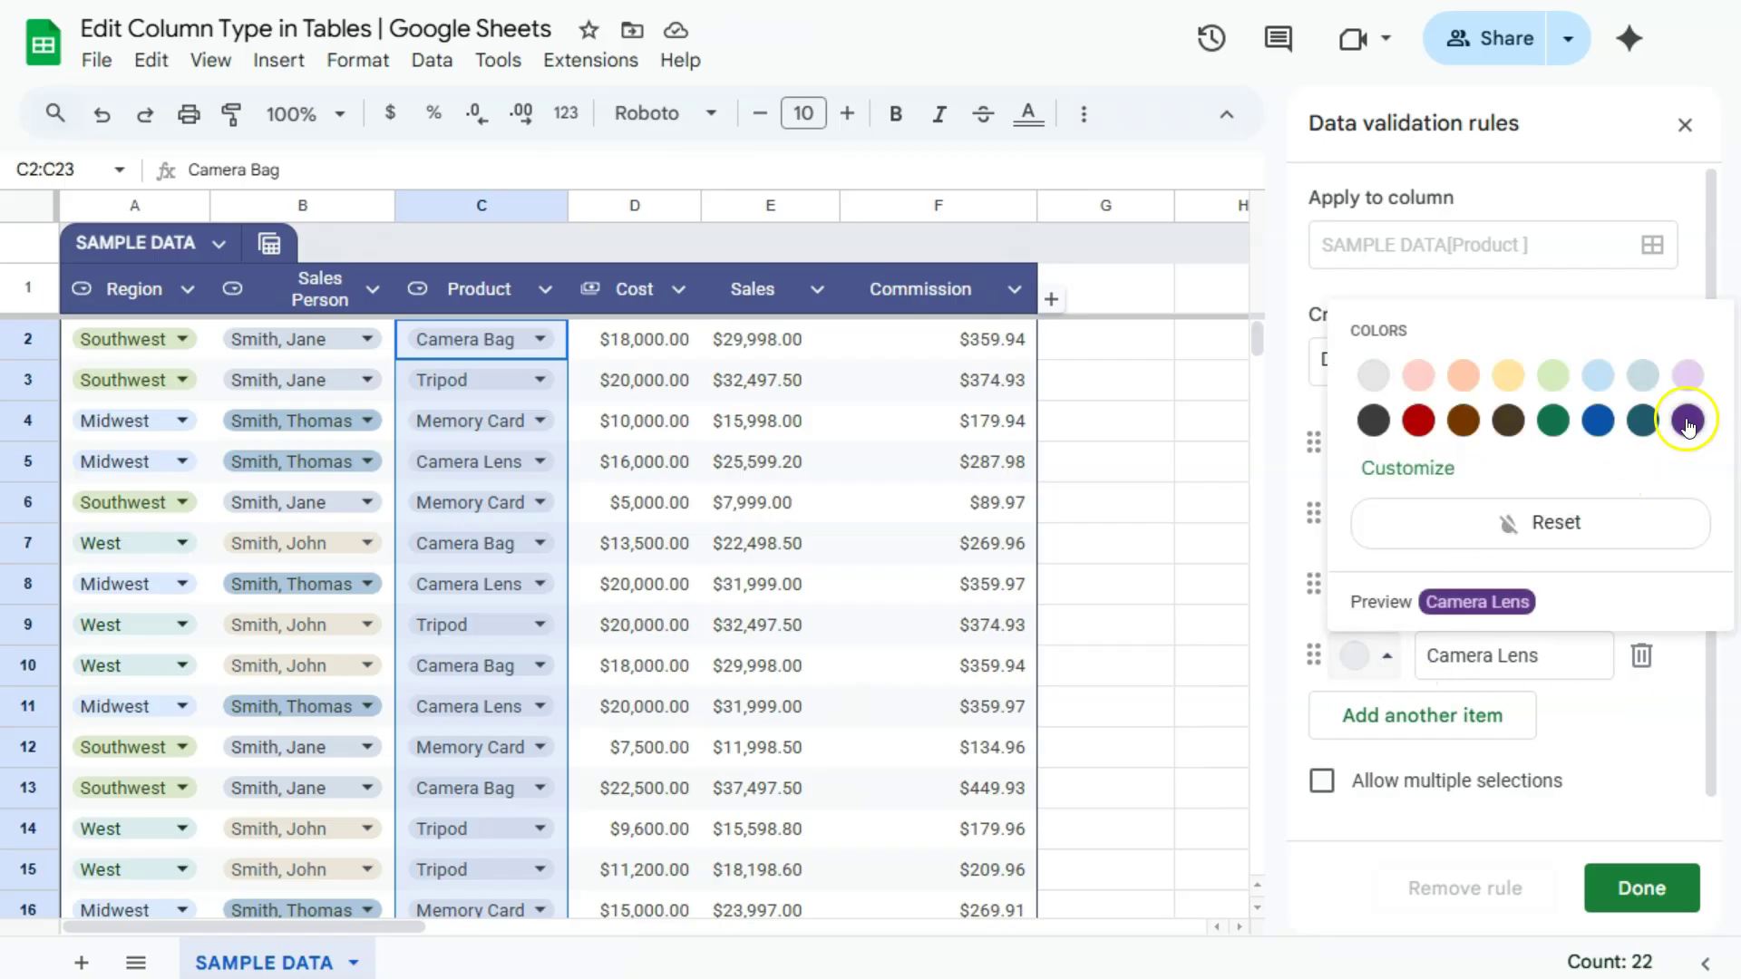
{"action": "left_click", "coordinate": [1686, 376]}
{"action": "left_click", "coordinate": [1641, 892]}
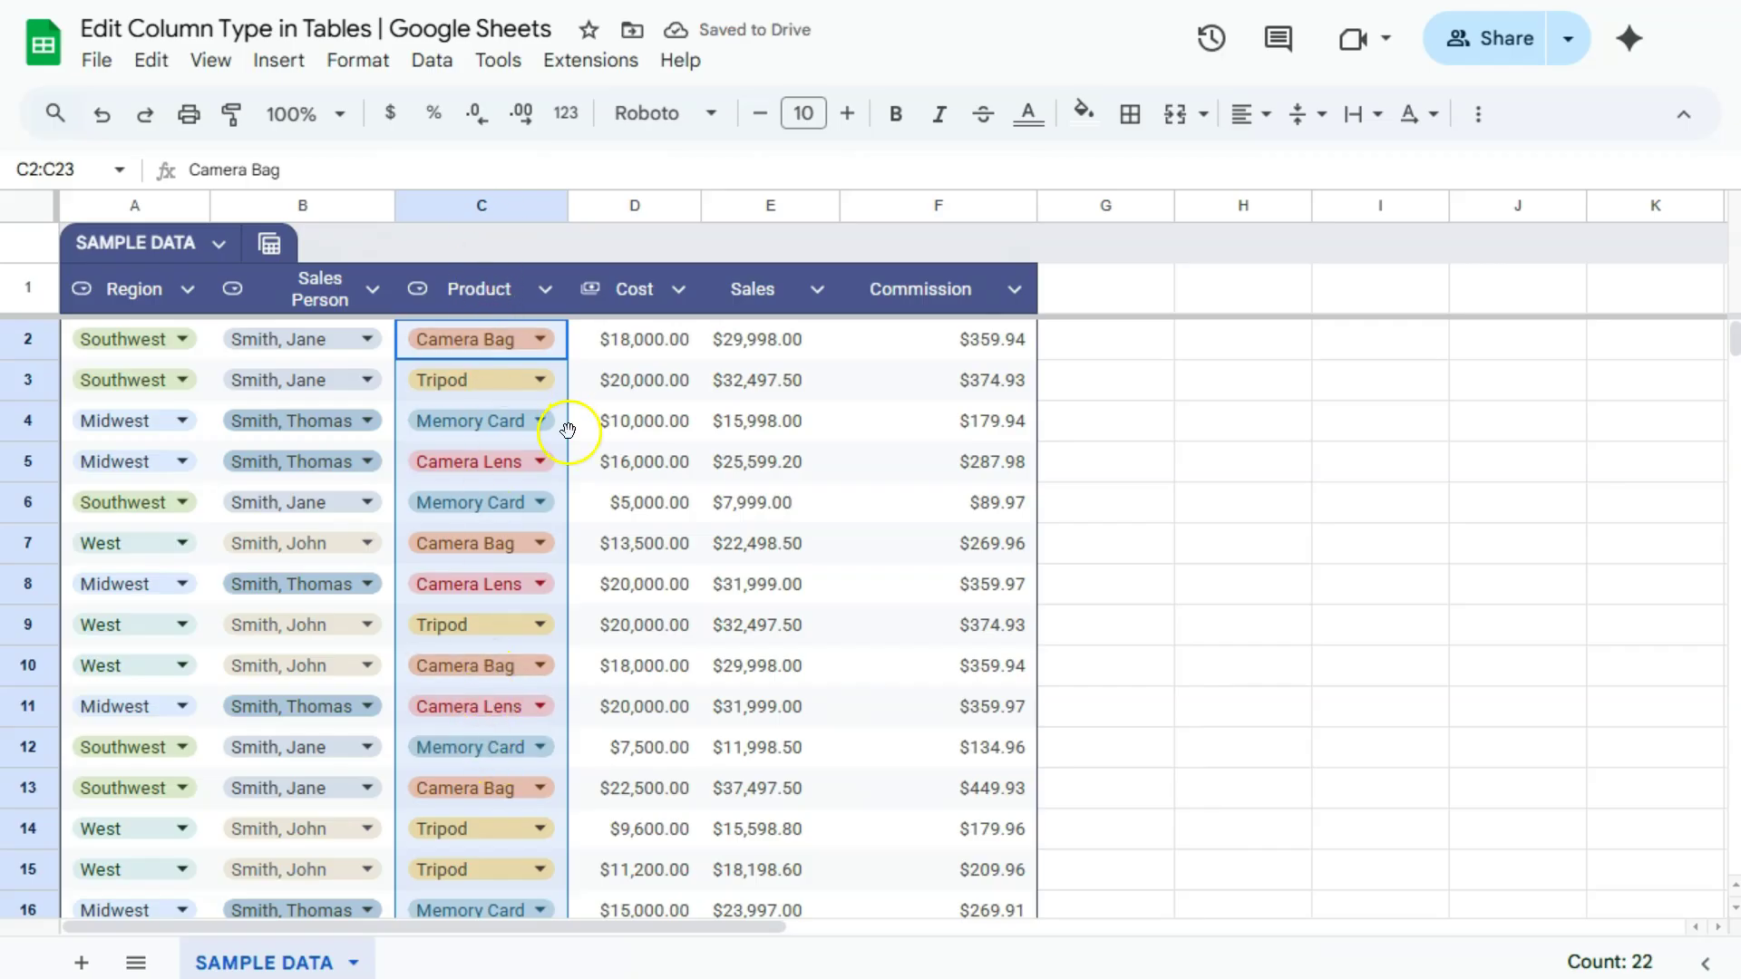
{"action": "left_click", "coordinate": [1154, 338]}
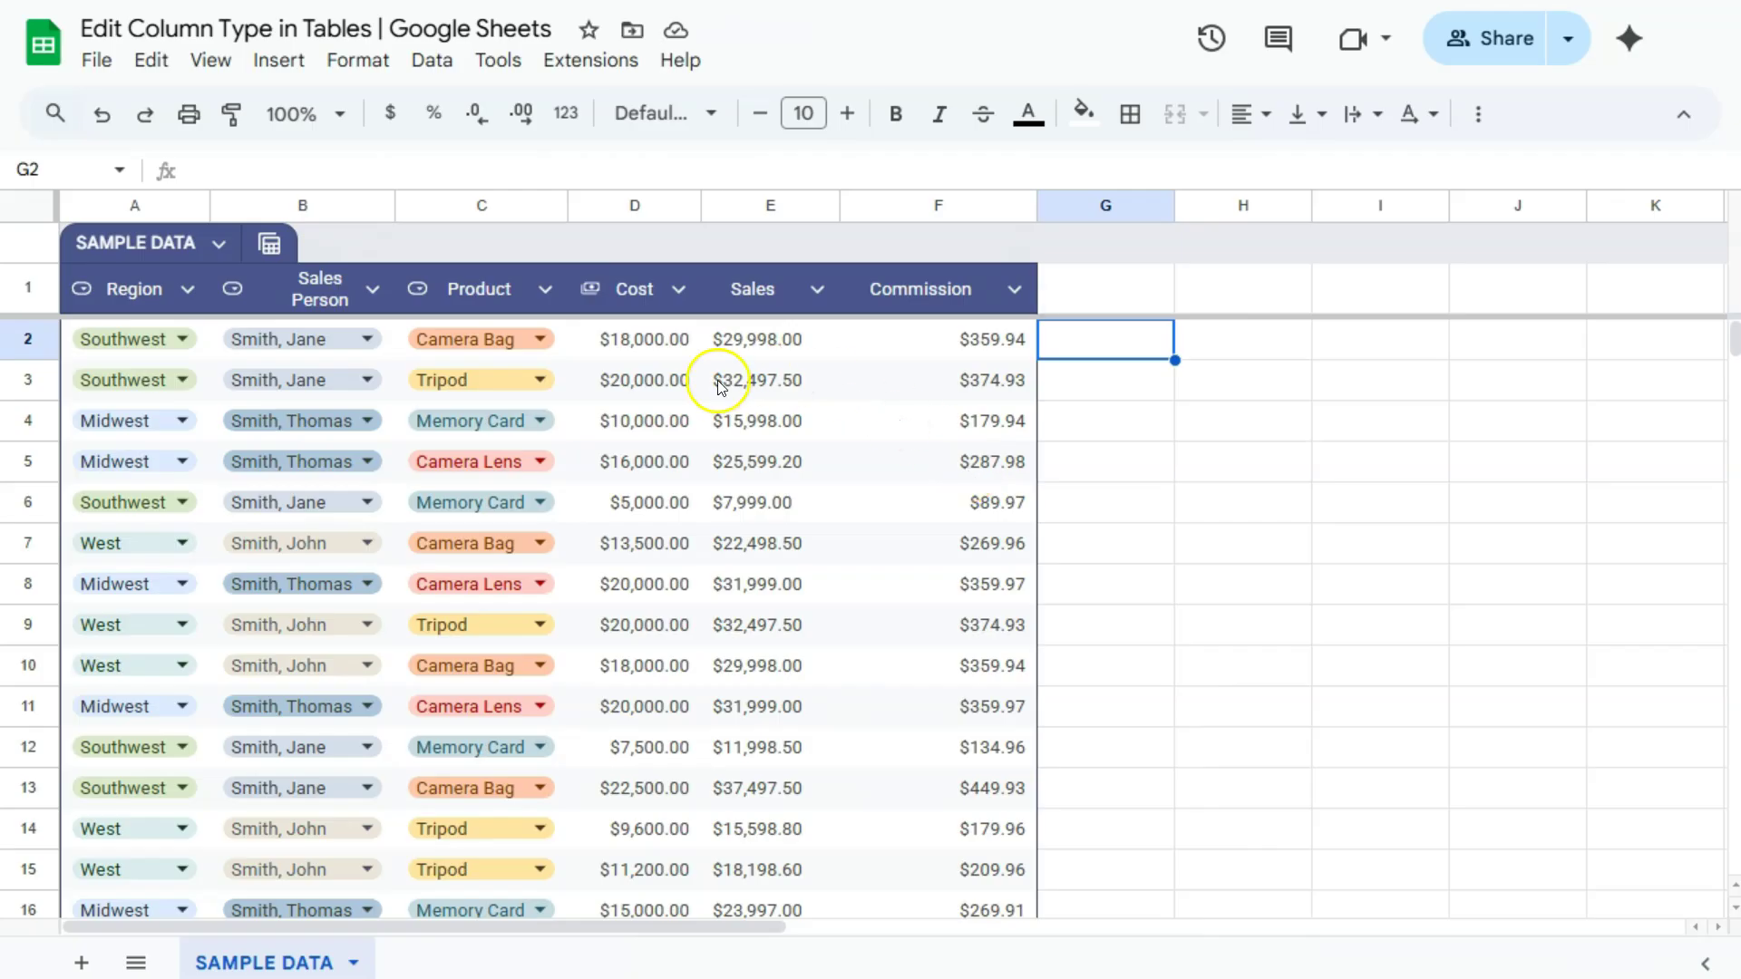
{"action": "left_click", "coordinate": [778, 343]}
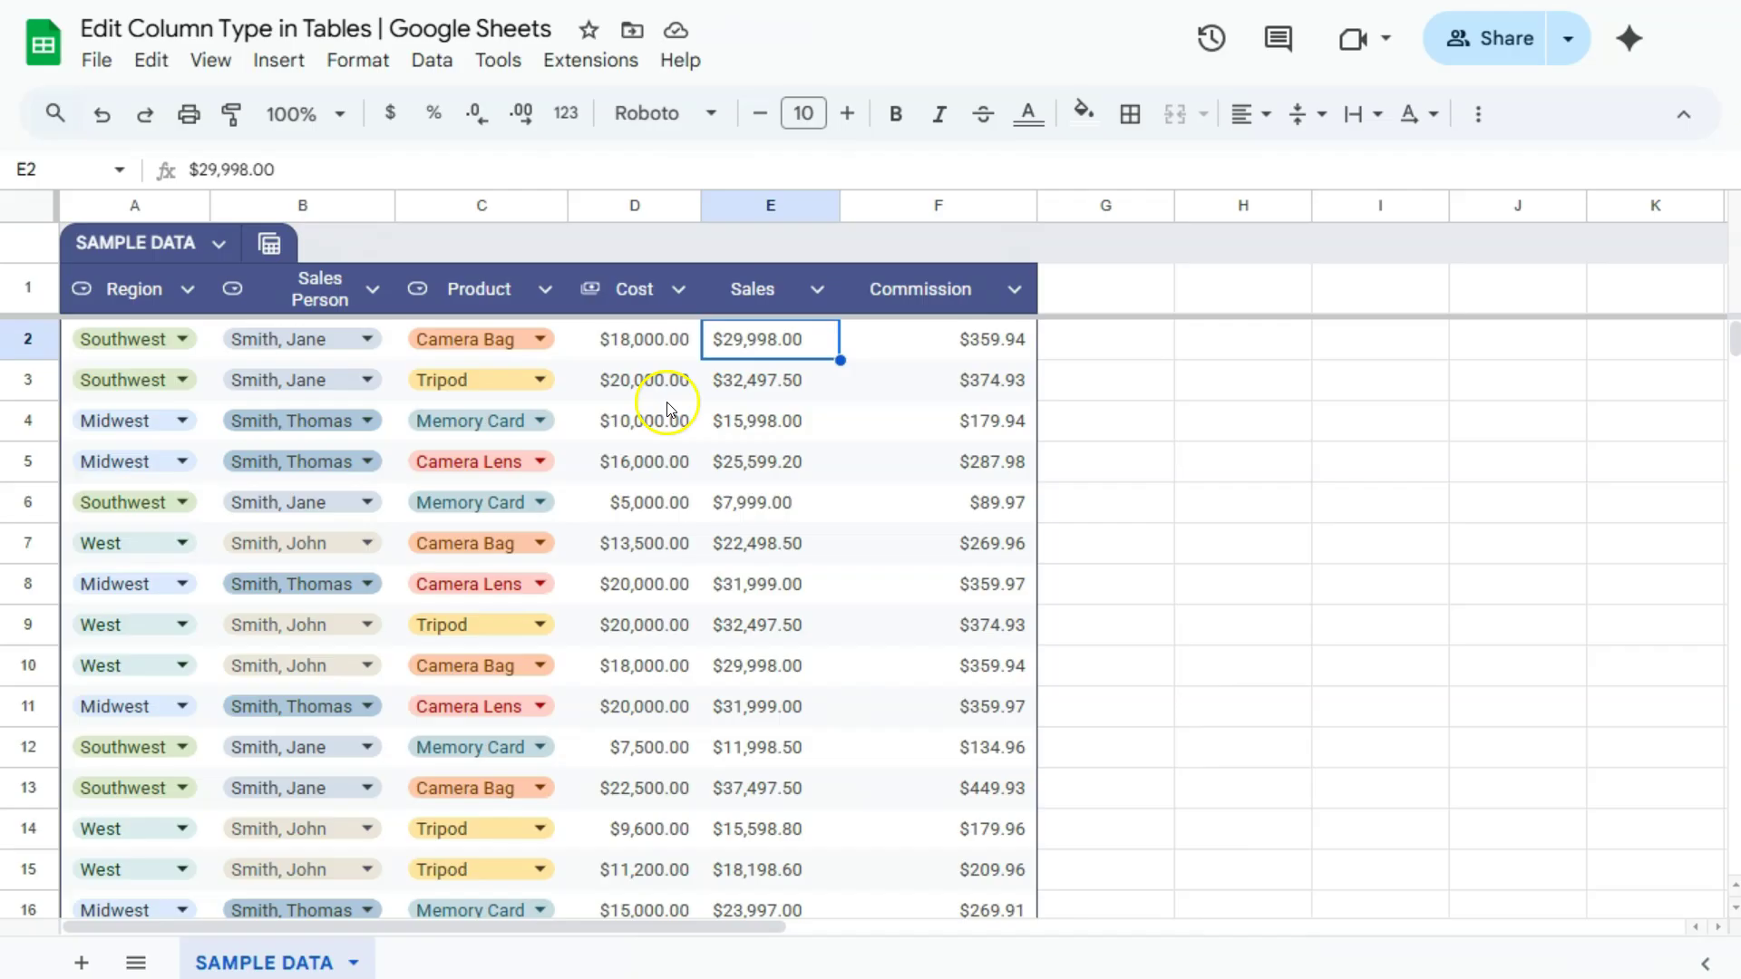
Step: Set the Sales column type to Number > Currency, matching the Cost column
{"action": "left_click", "coordinate": [774, 293]}
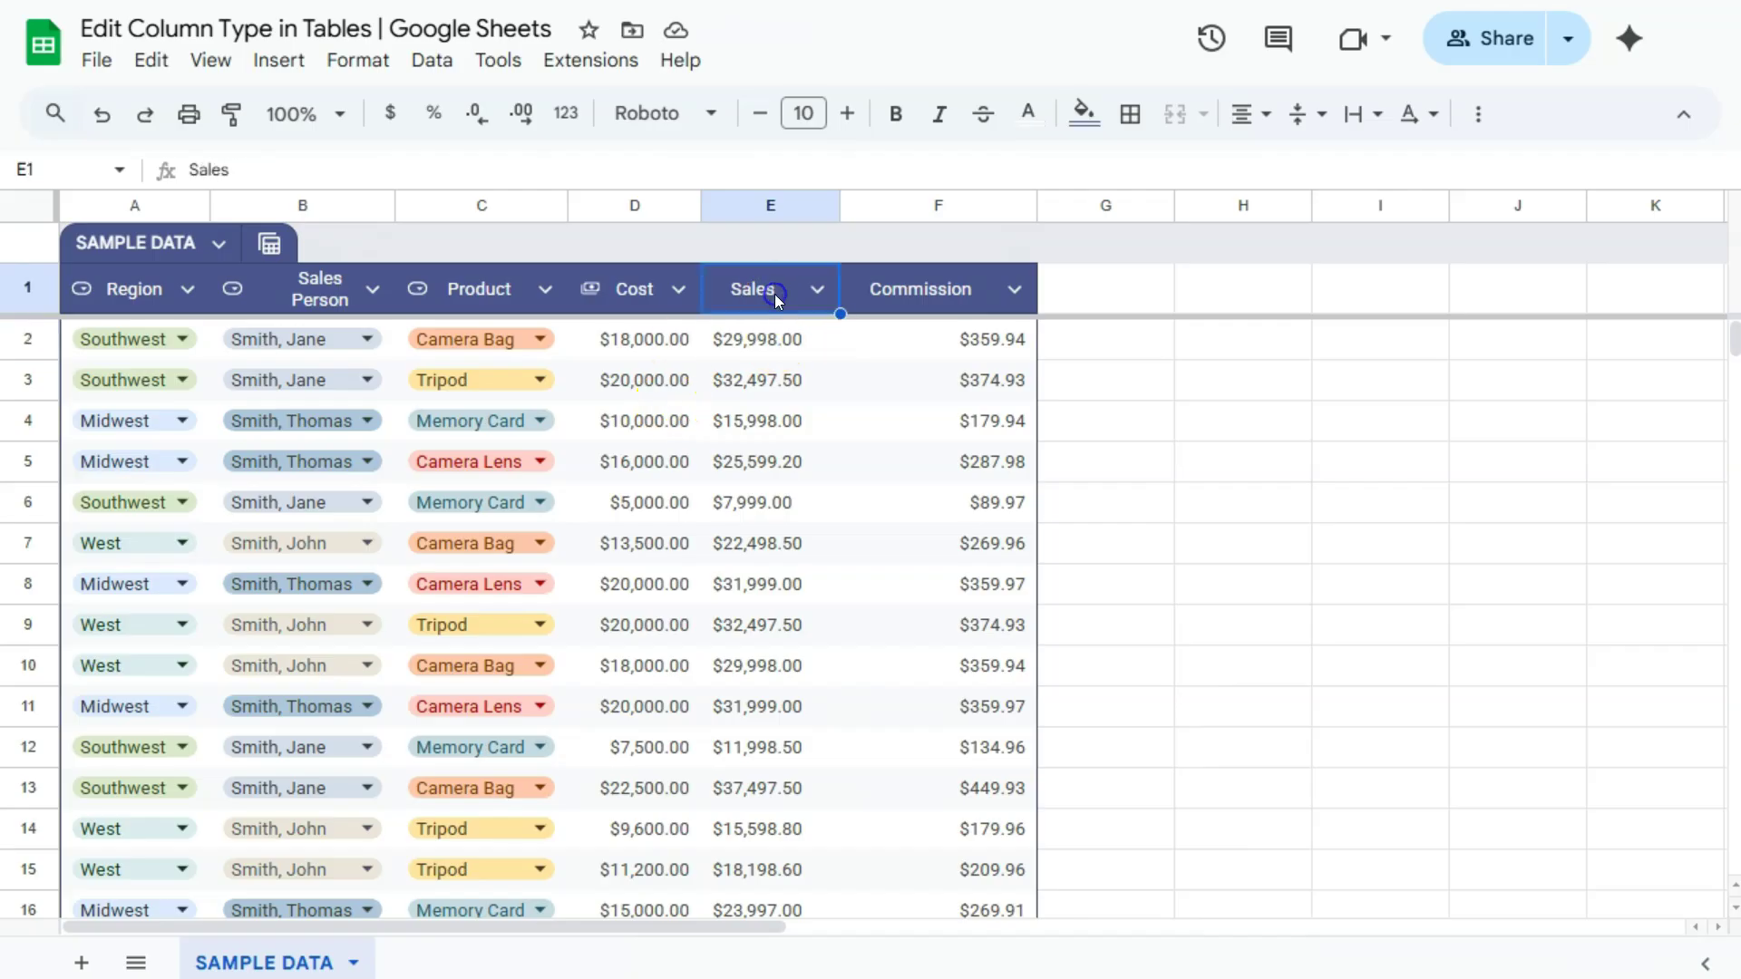
{"action": "left_click", "coordinate": [916, 292]}
{"action": "left_click", "coordinate": [763, 290]}
{"action": "left_click", "coordinate": [819, 290]}
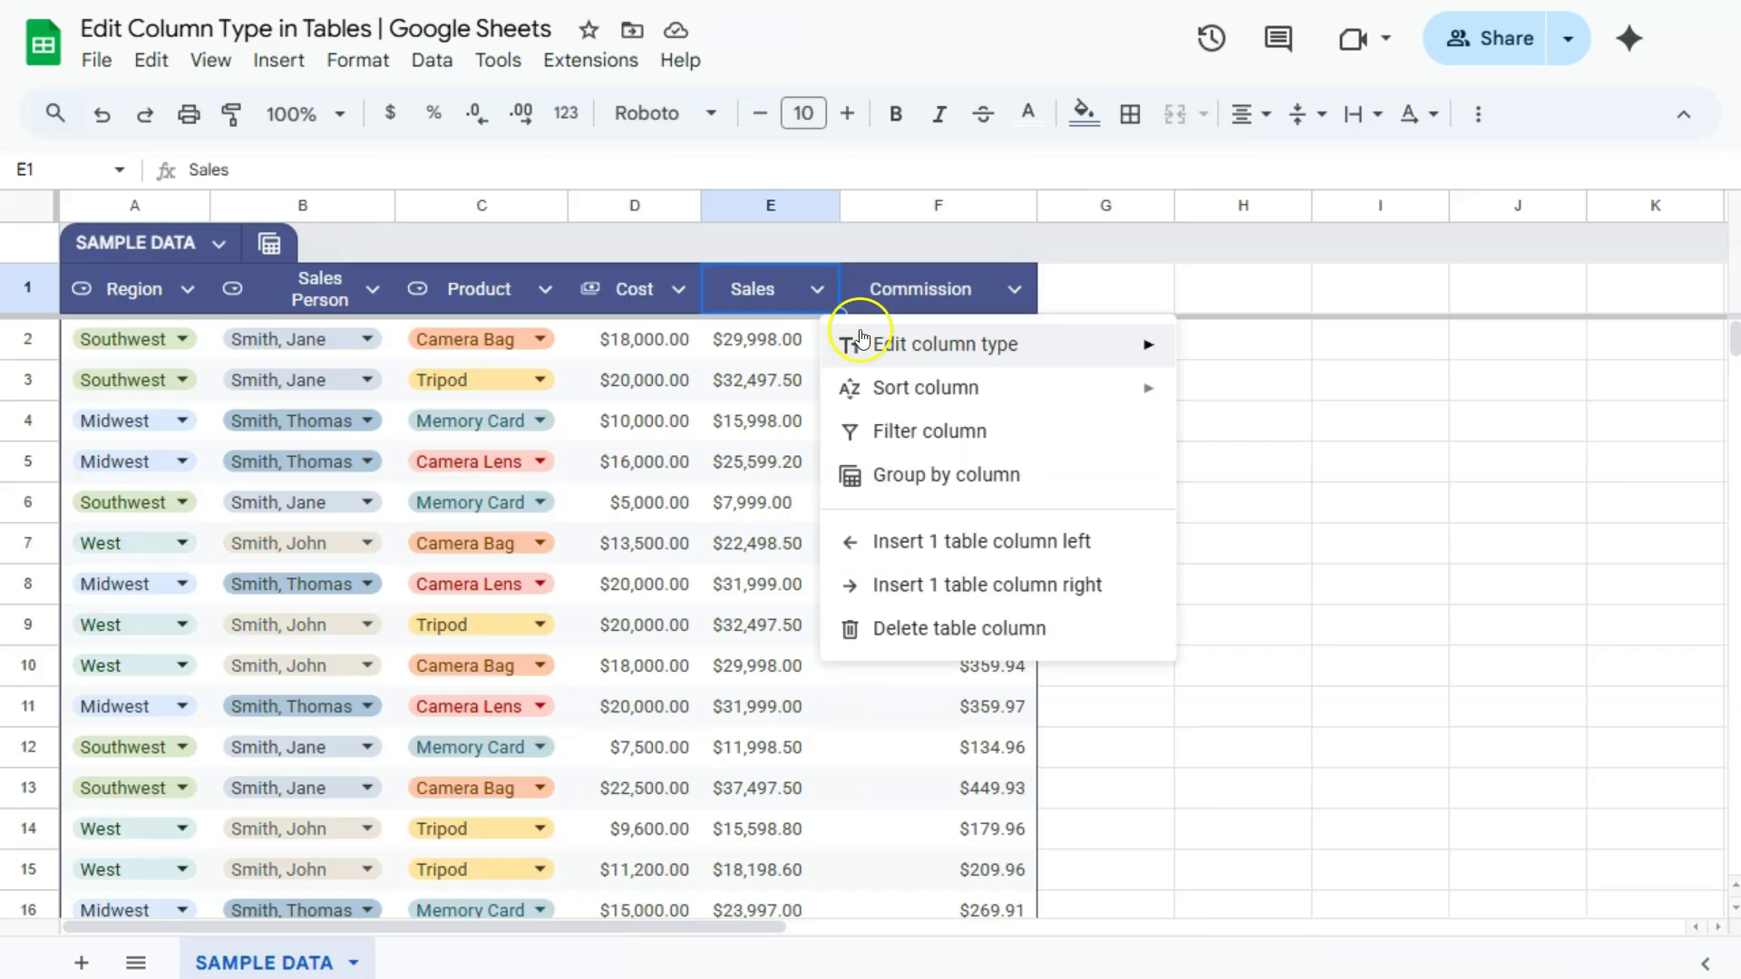
{"action": "mouse_move", "coordinate": [900, 352]}
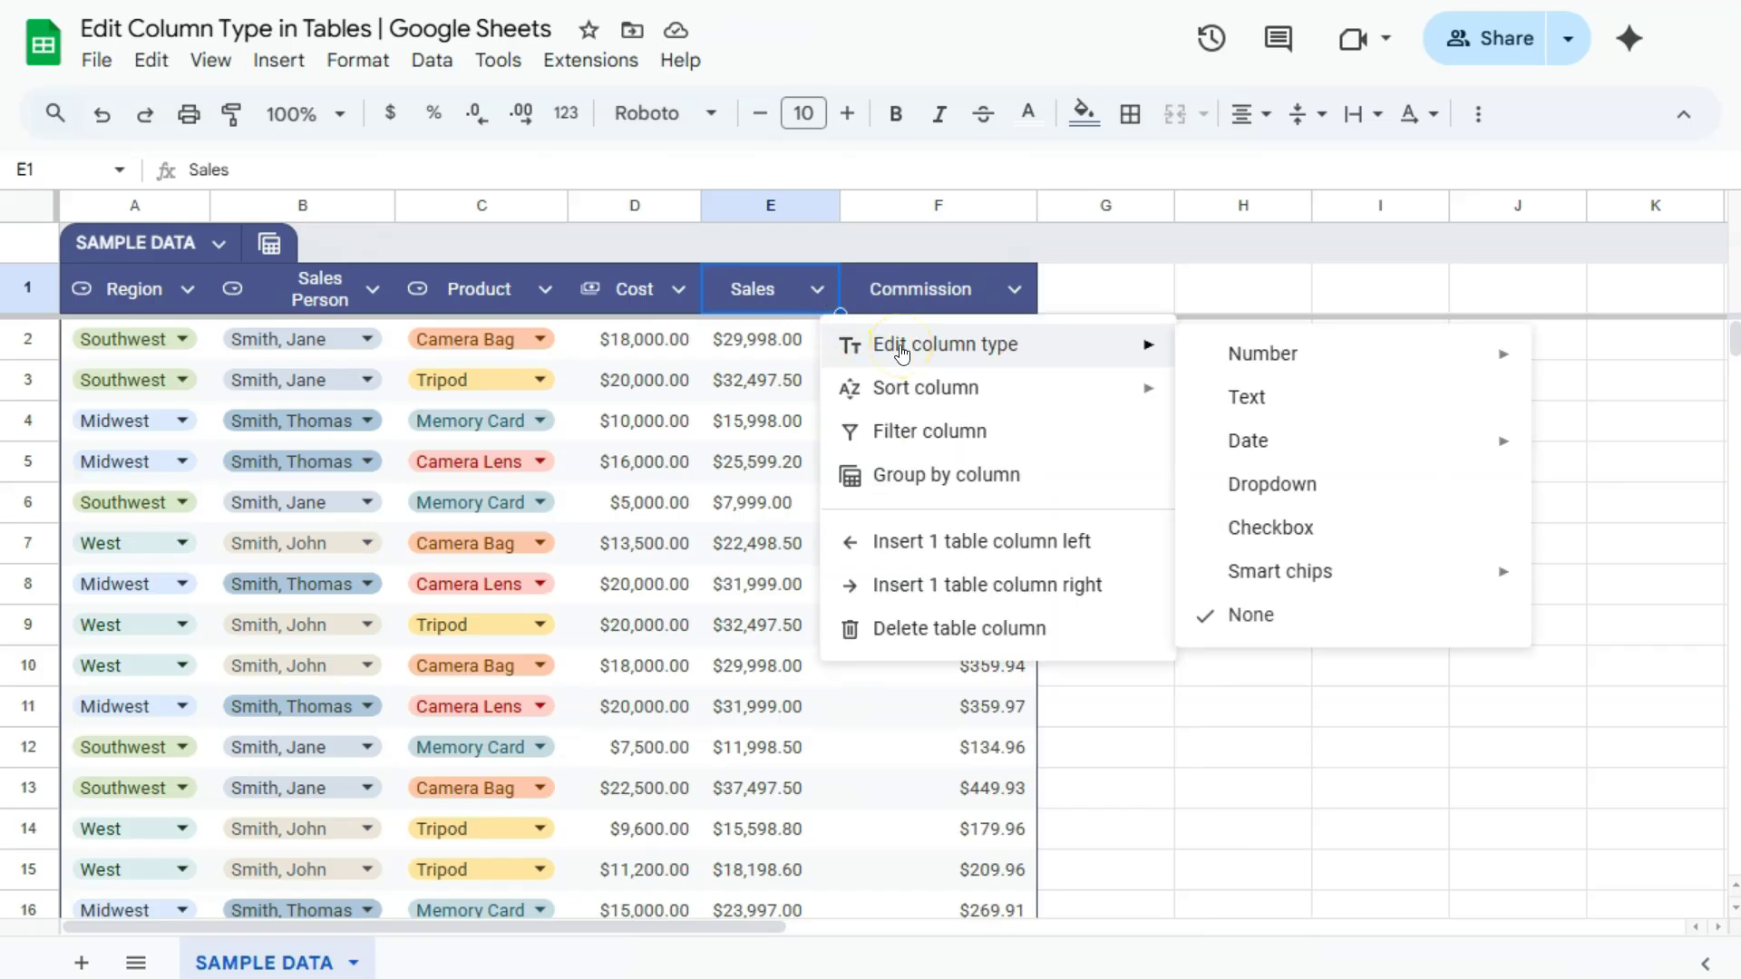
{"action": "mouse_move", "coordinate": [1280, 365]}
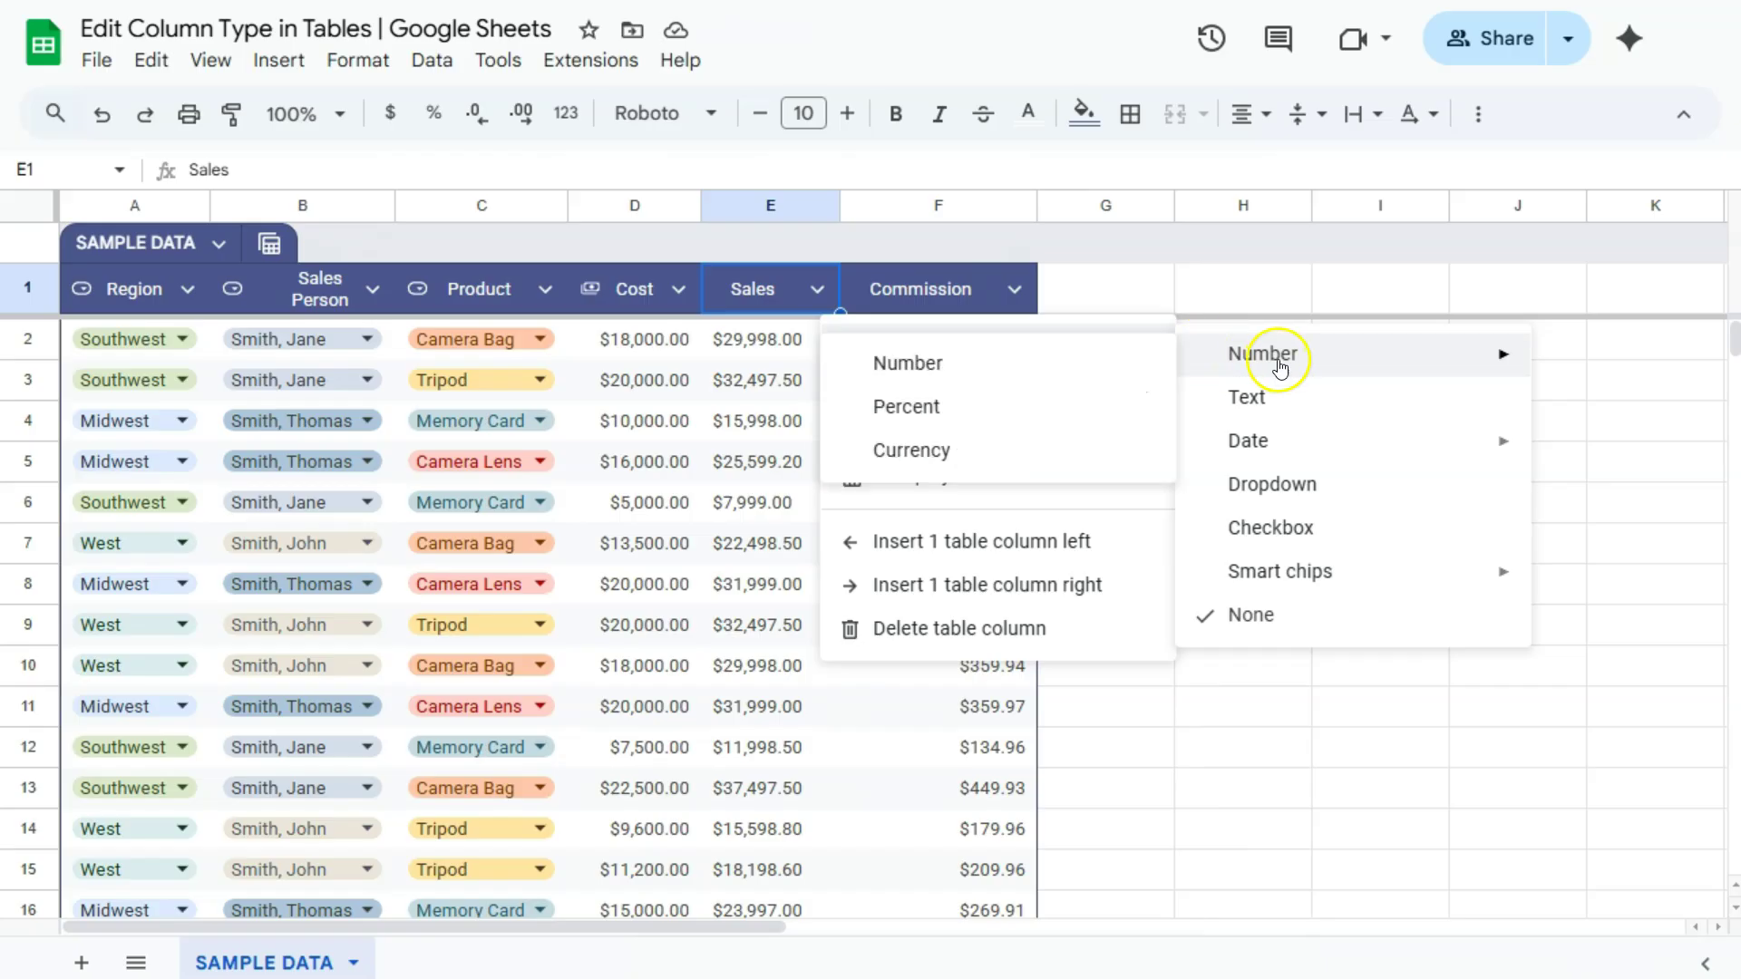
{"action": "left_click", "coordinate": [916, 451]}
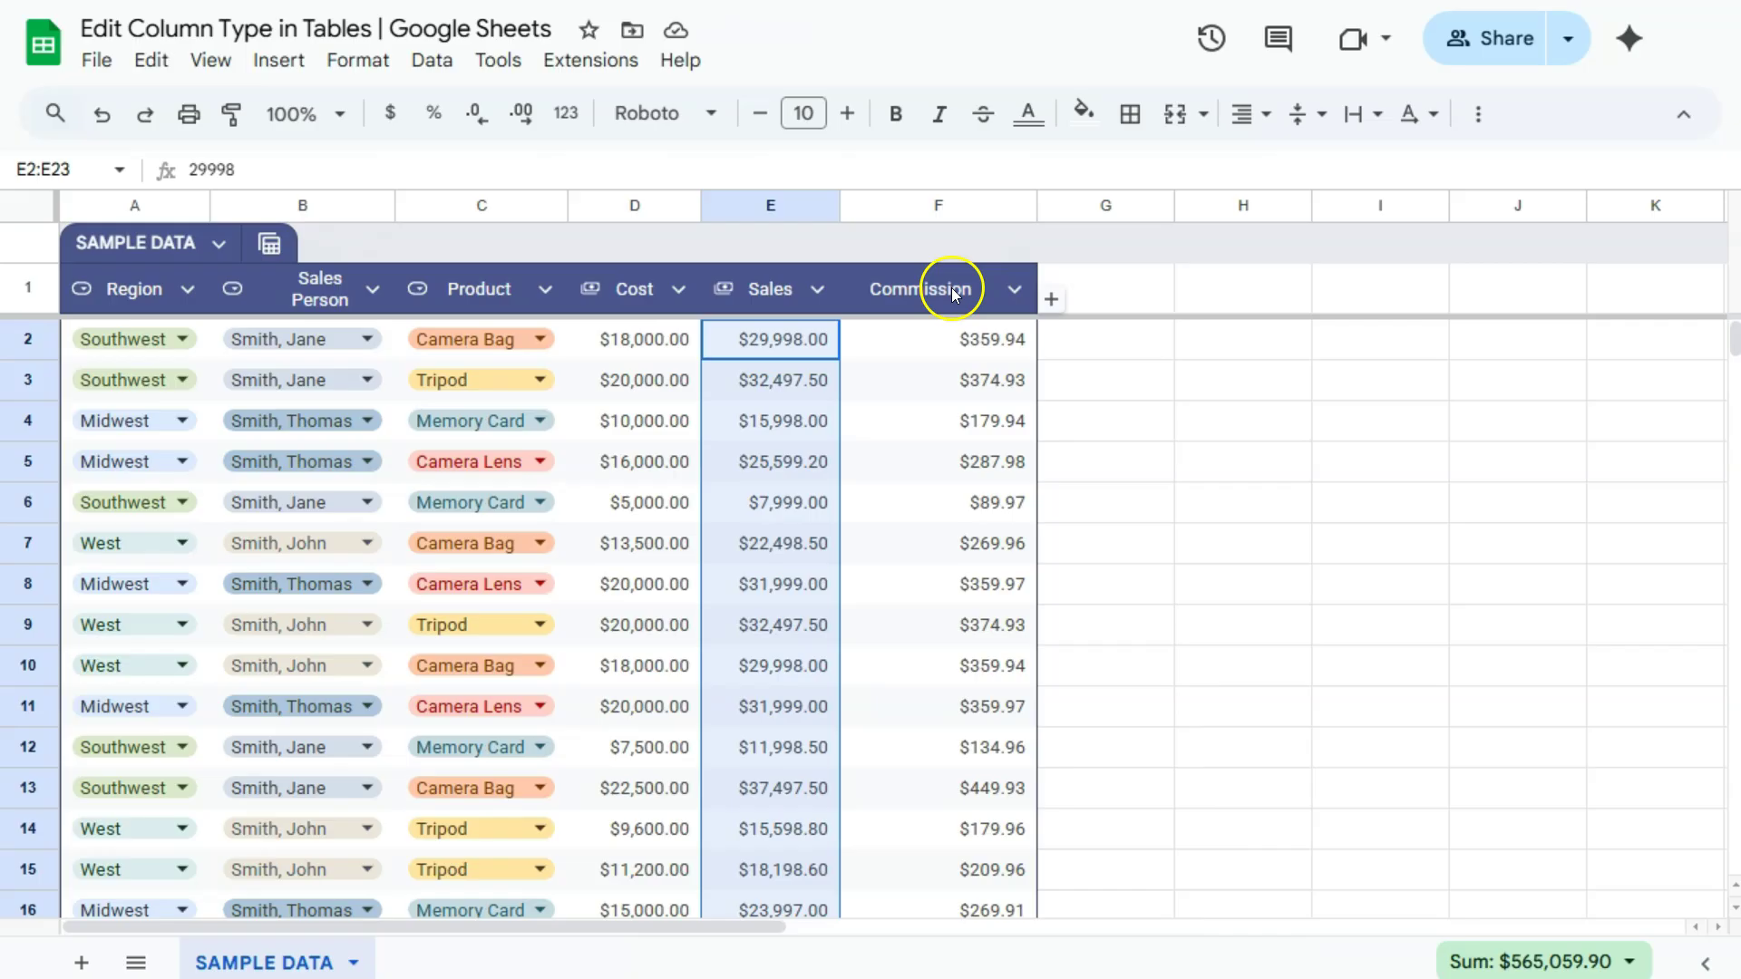
Step: Set the Commission column type to Number > Currency, like Cost and Sales
{"action": "left_click", "coordinate": [1014, 291]}
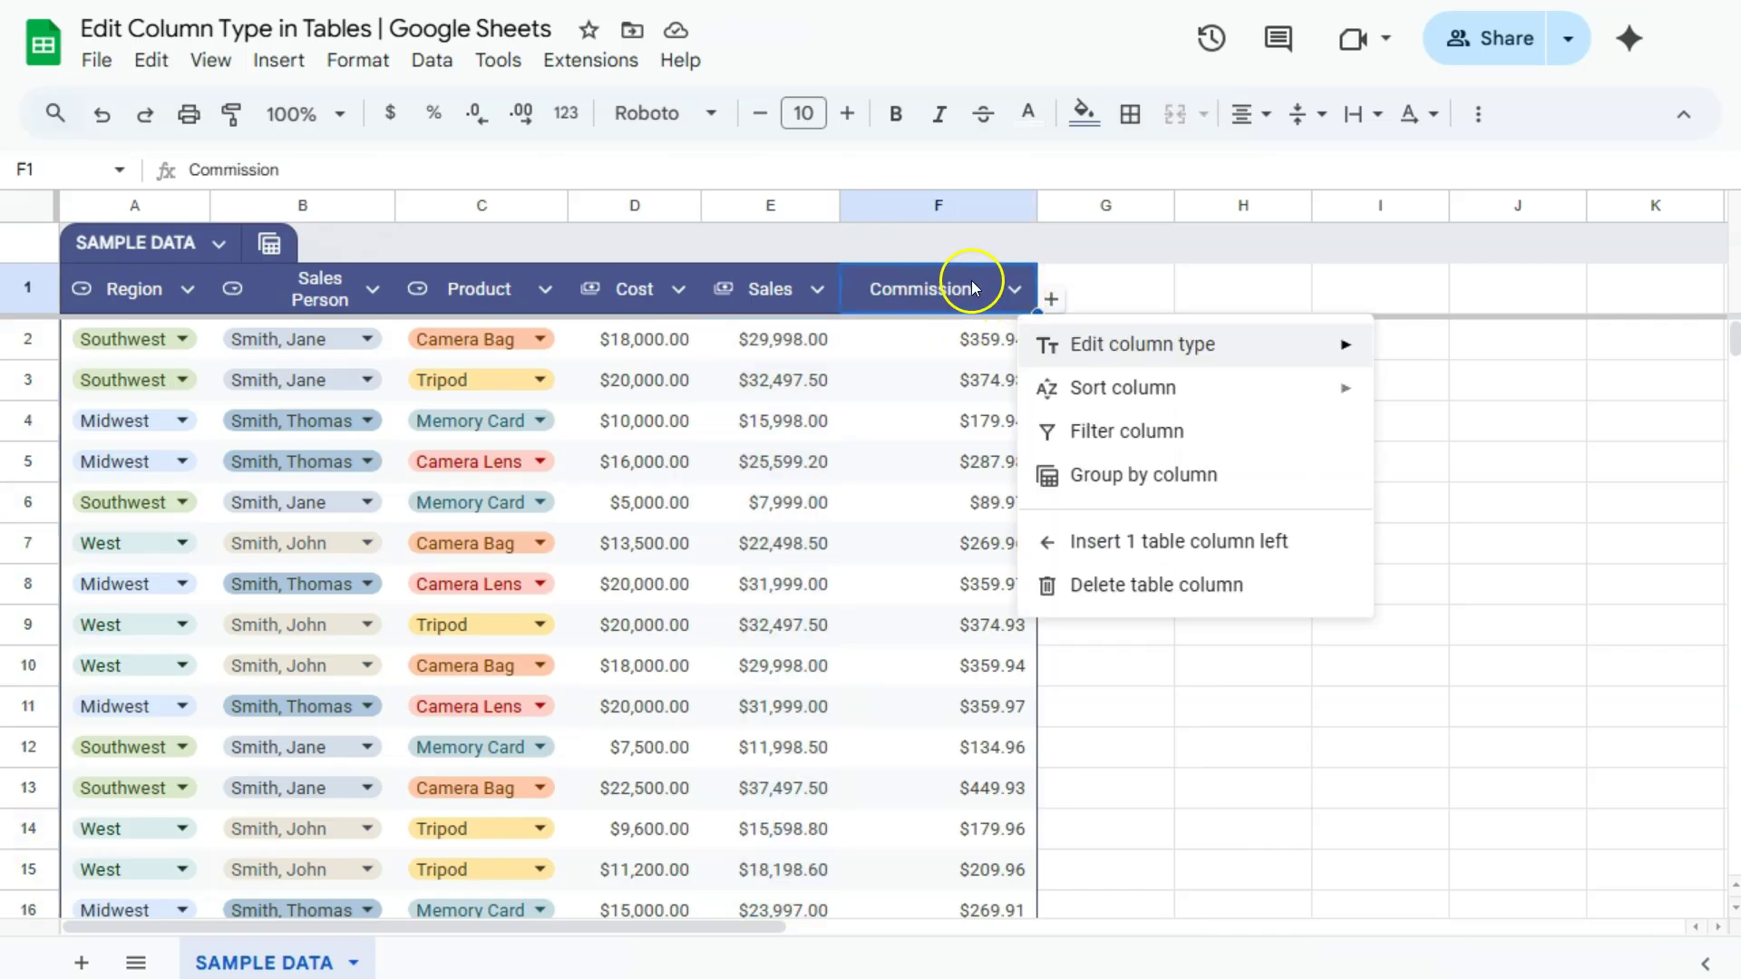
{"action": "mouse_move", "coordinate": [1133, 348]}
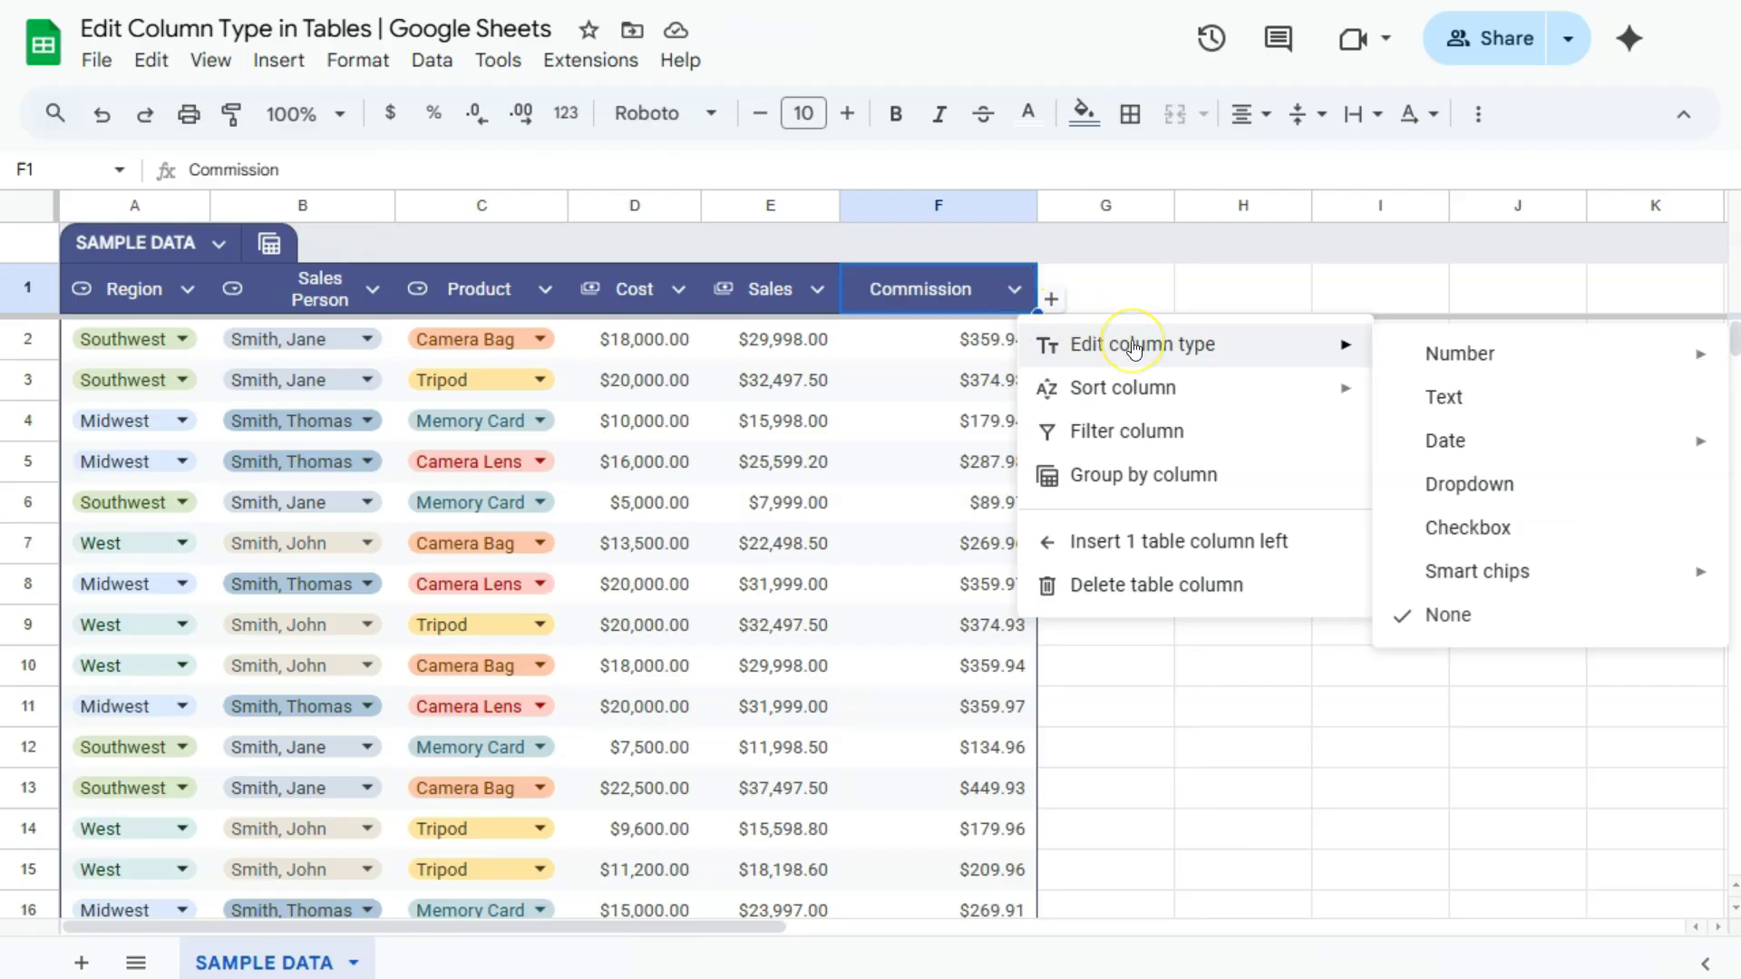
{"action": "mouse_move", "coordinate": [1429, 354]}
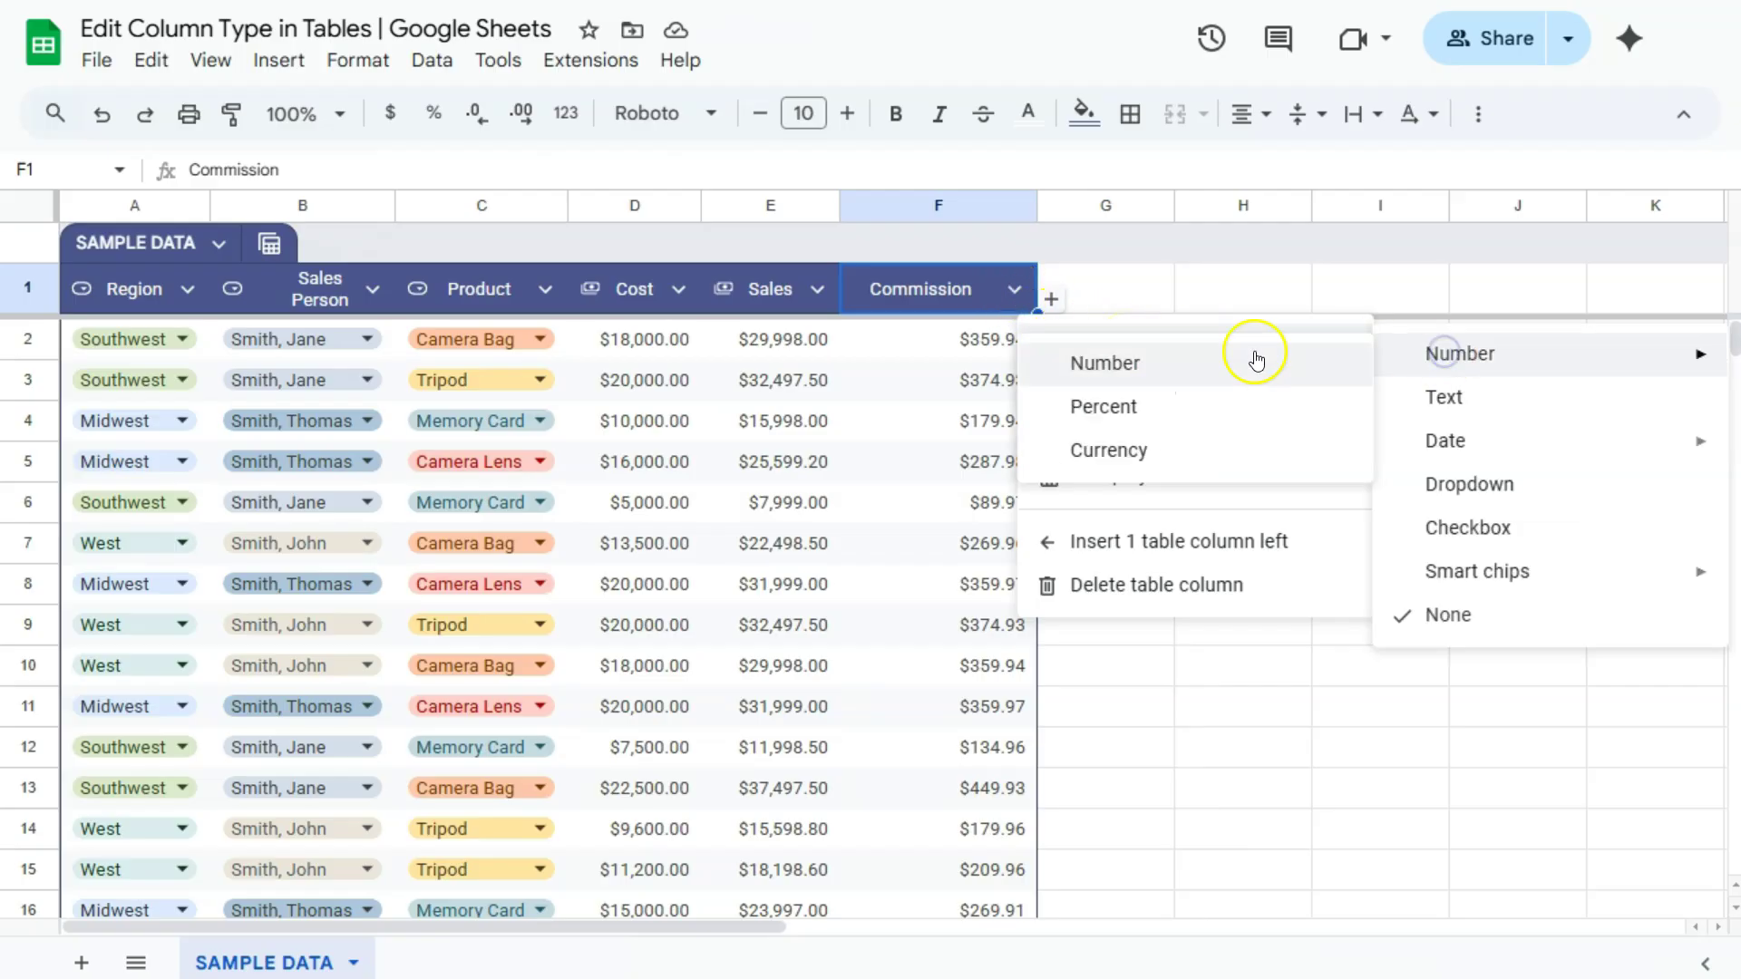
{"action": "left_click", "coordinate": [1111, 449]}
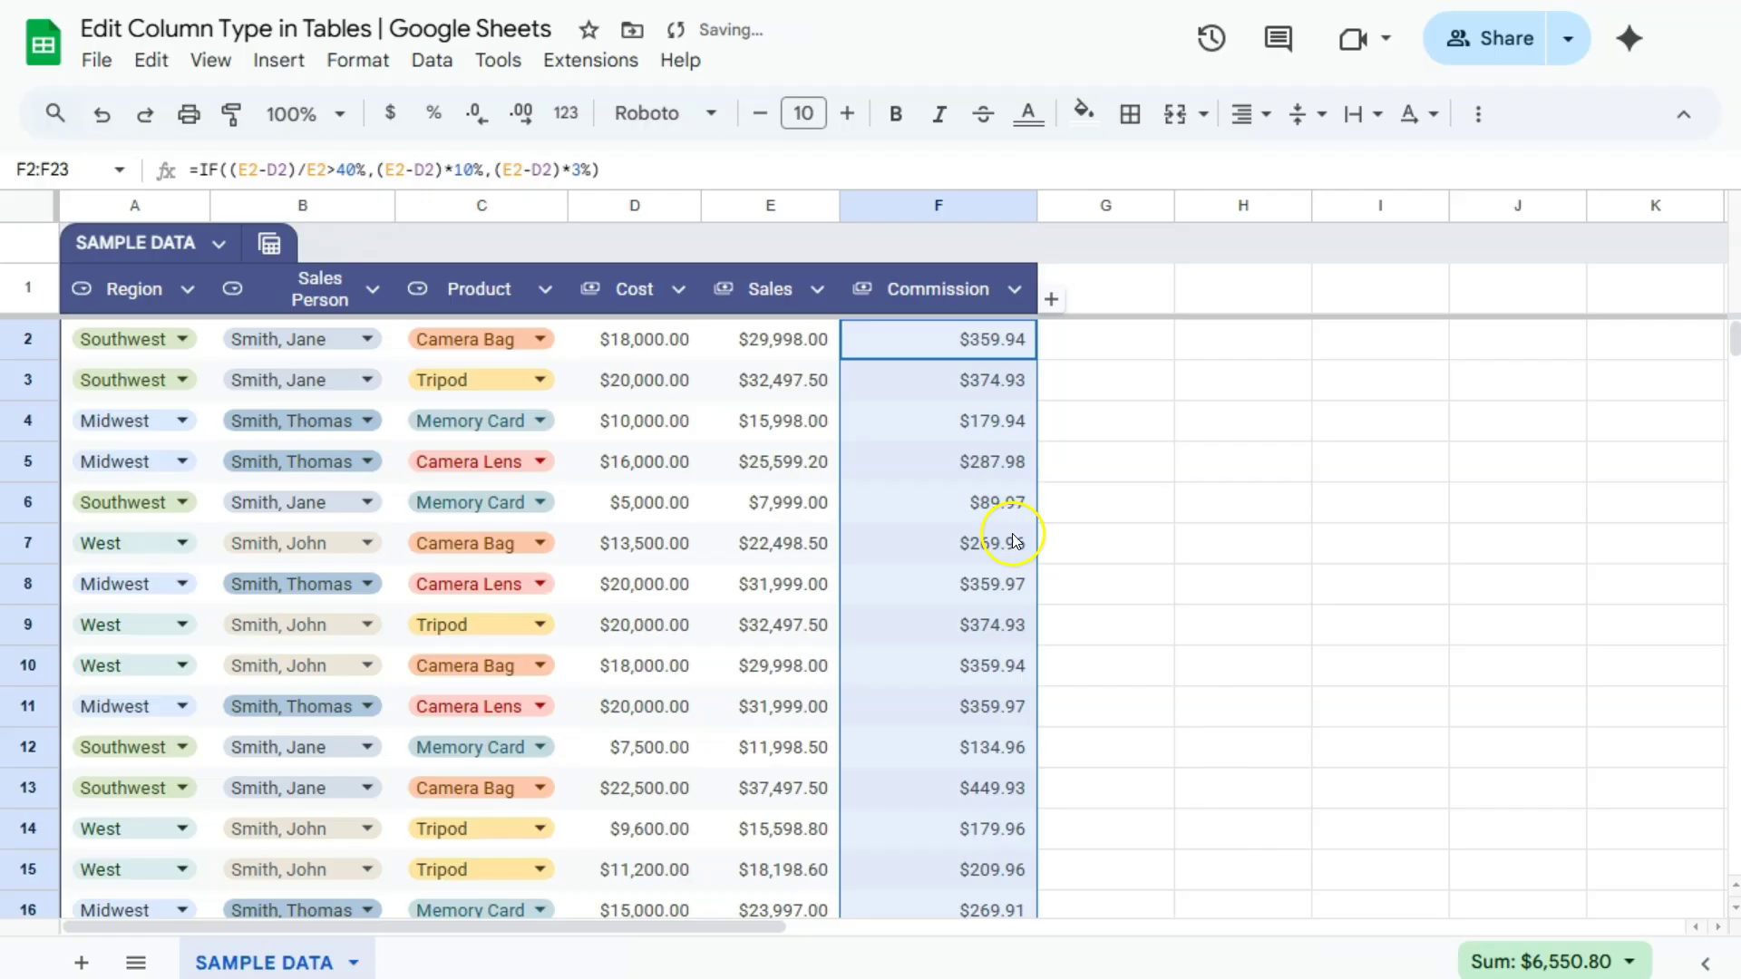
{"action": "left_click", "coordinate": [1093, 346]}
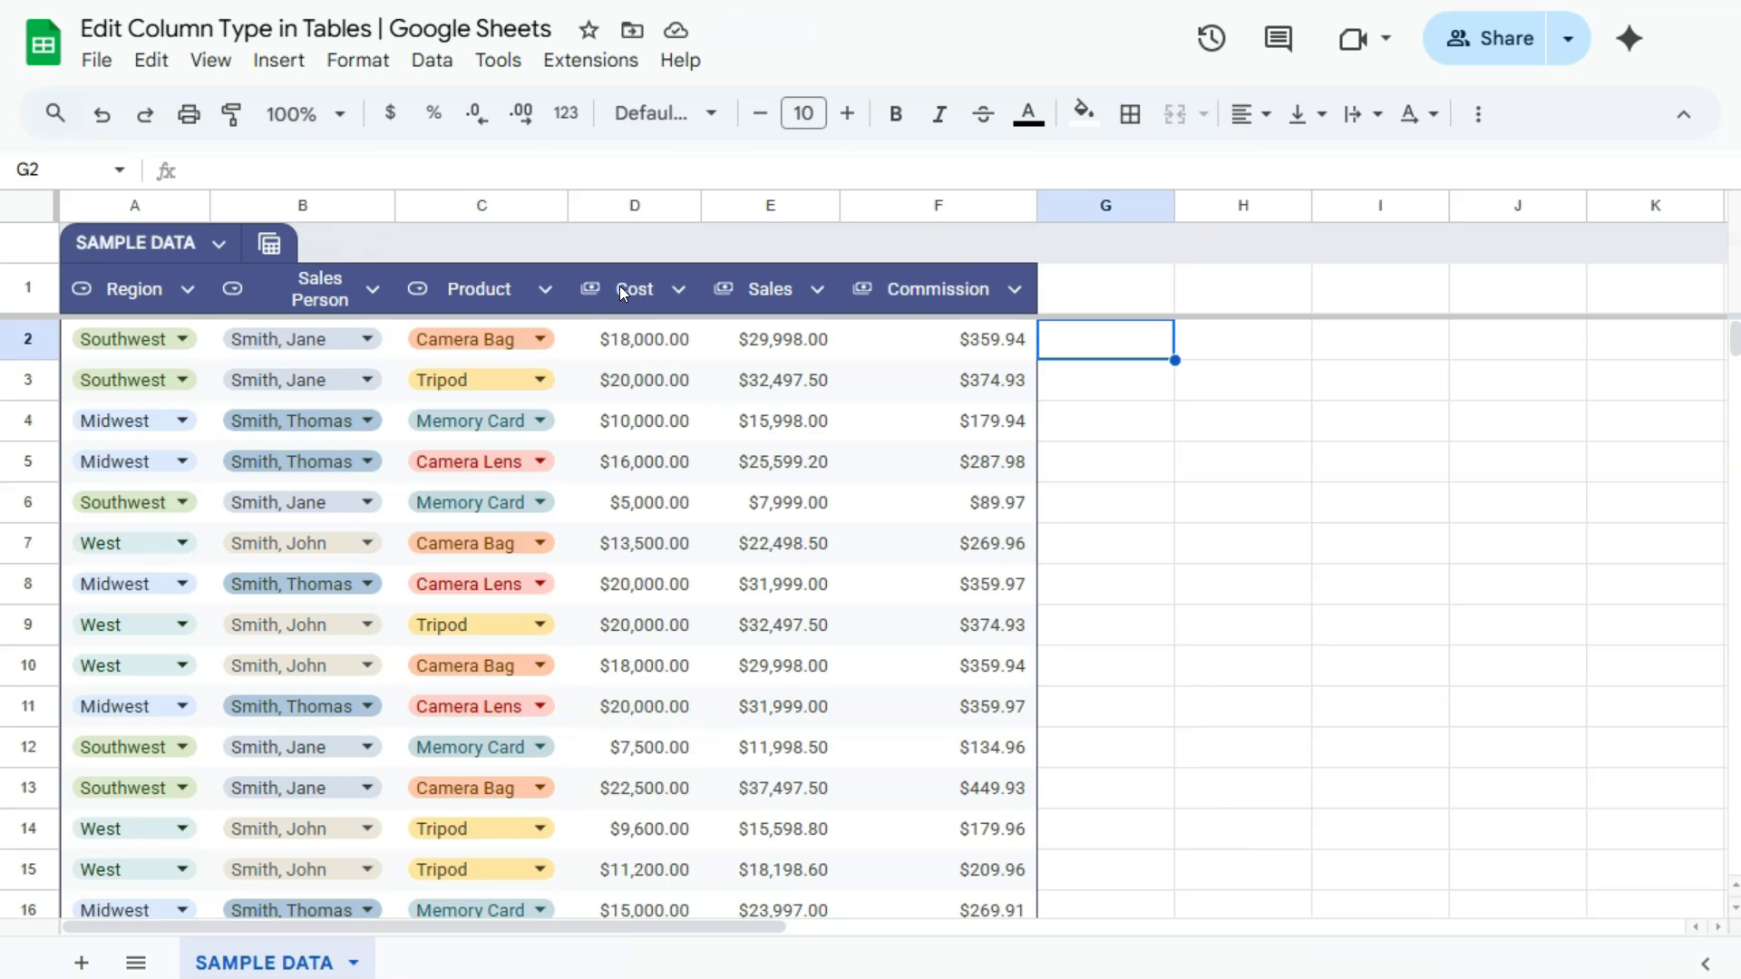
Step: Switch the Region column type from dropdown chips to Text
{"action": "left_click", "coordinate": [186, 290]}
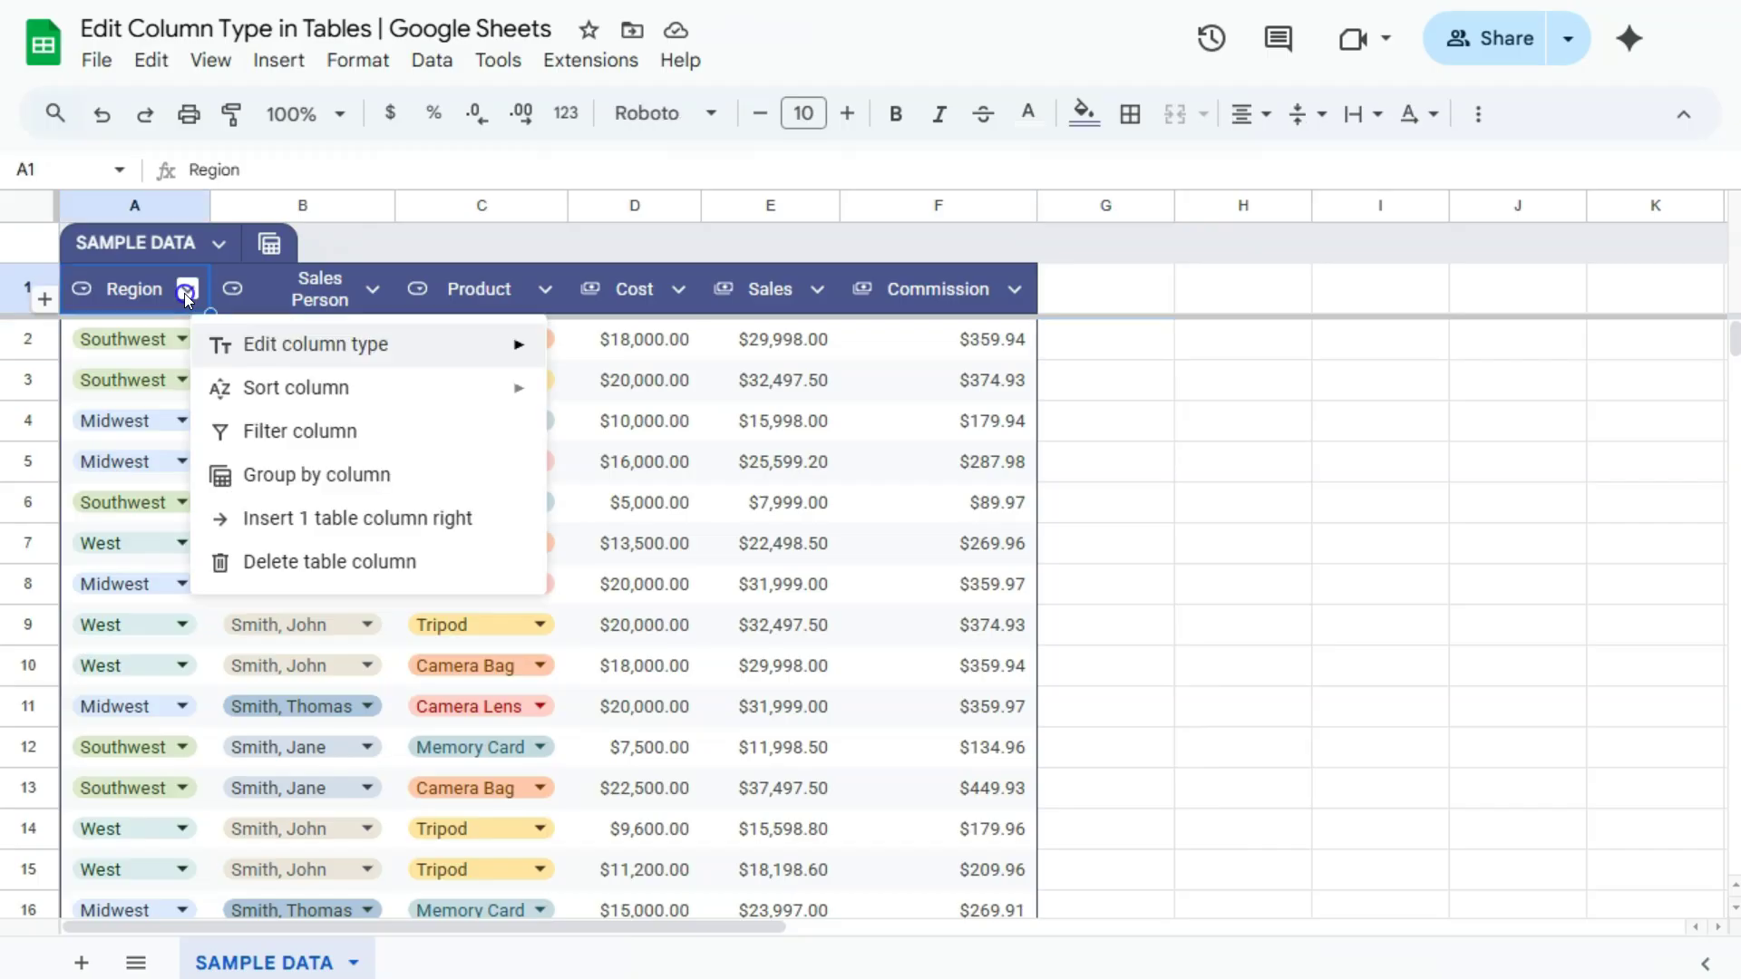
{"action": "left_click", "coordinate": [308, 354]}
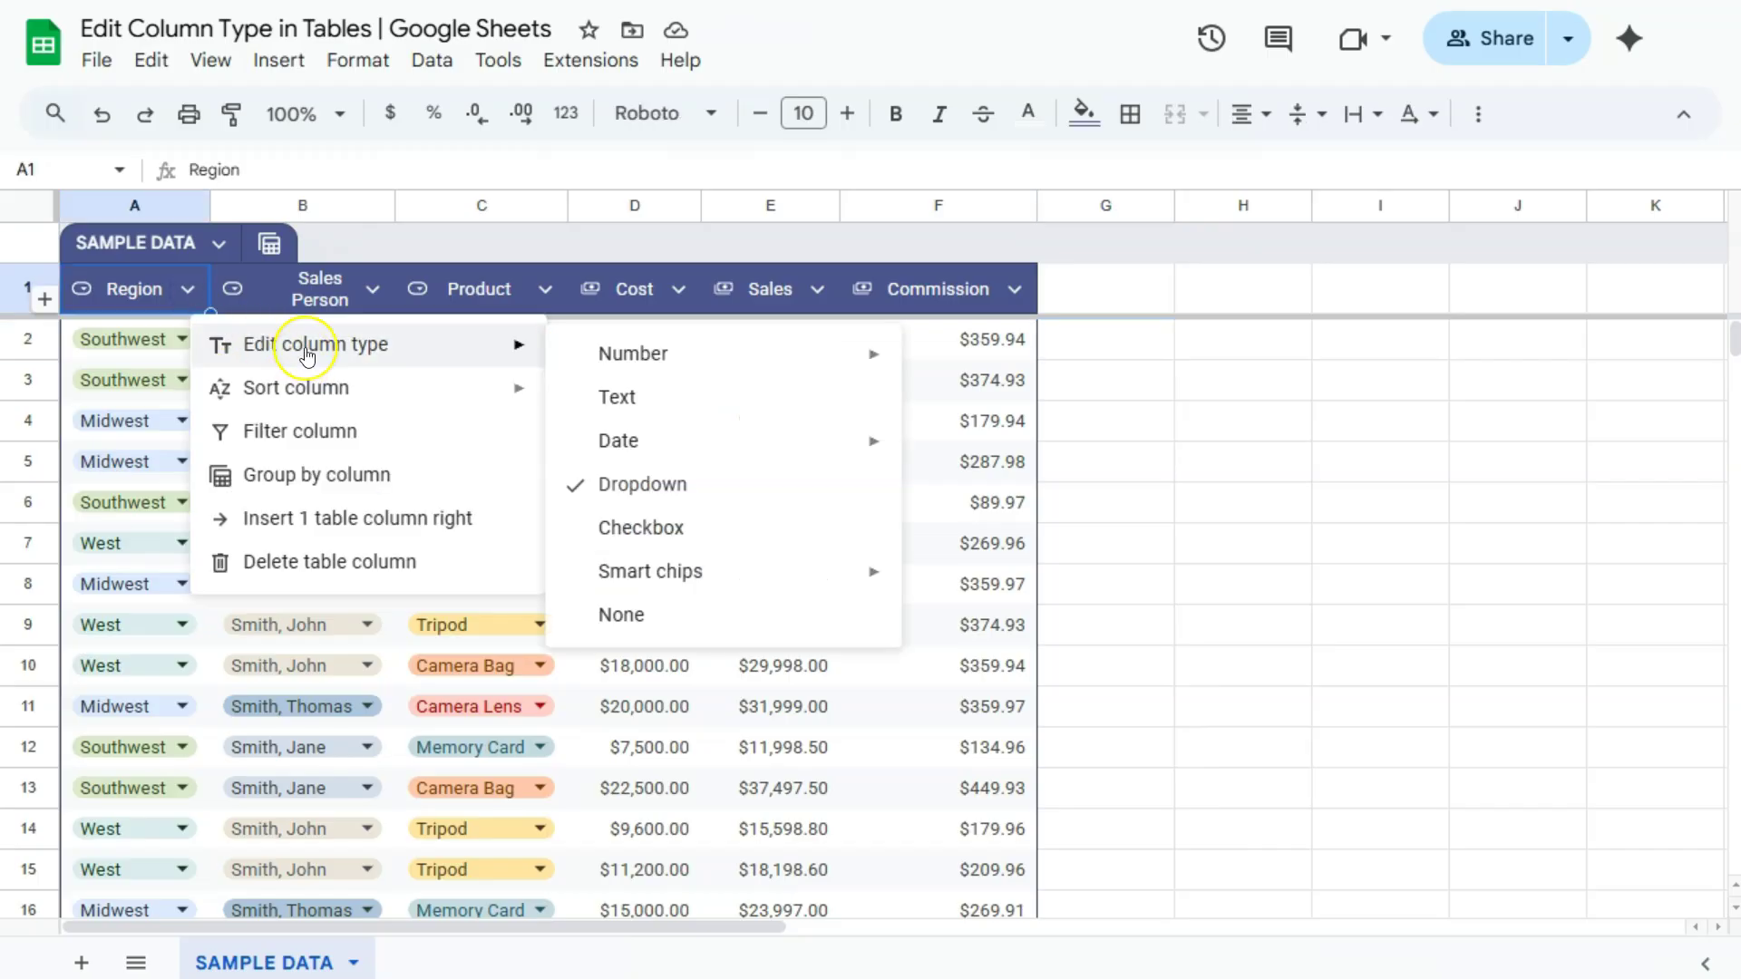
{"action": "left_click", "coordinate": [638, 399]}
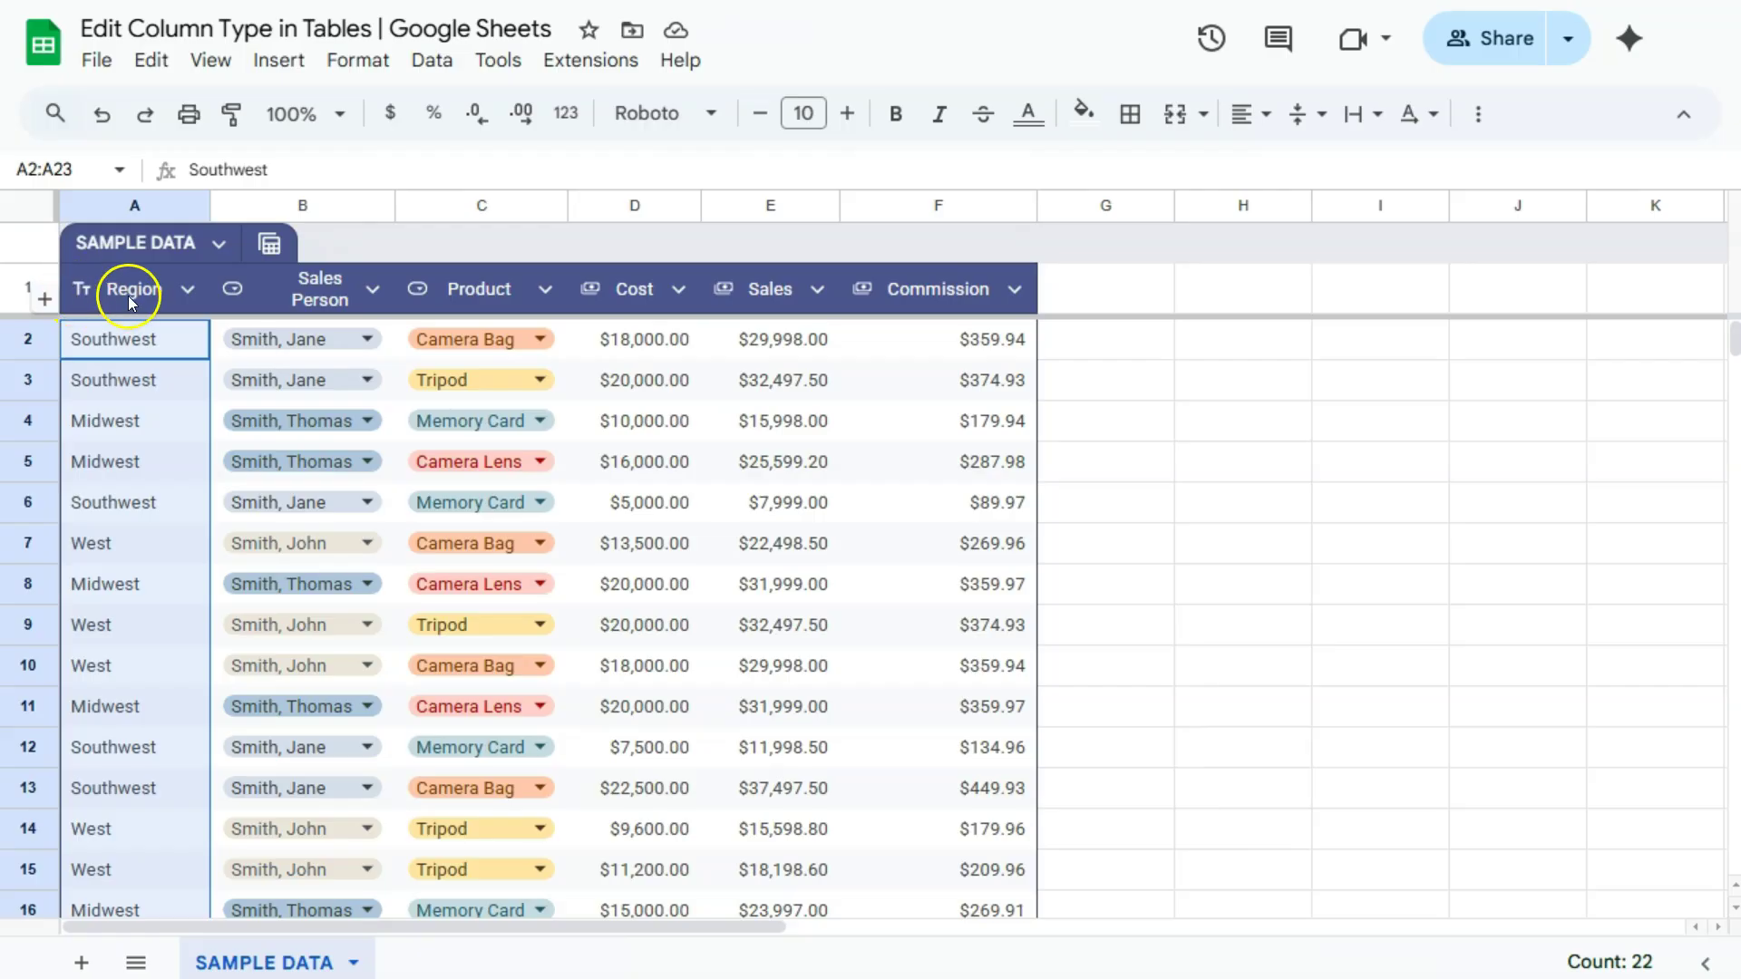
{"action": "left_click", "coordinate": [1301, 413]}
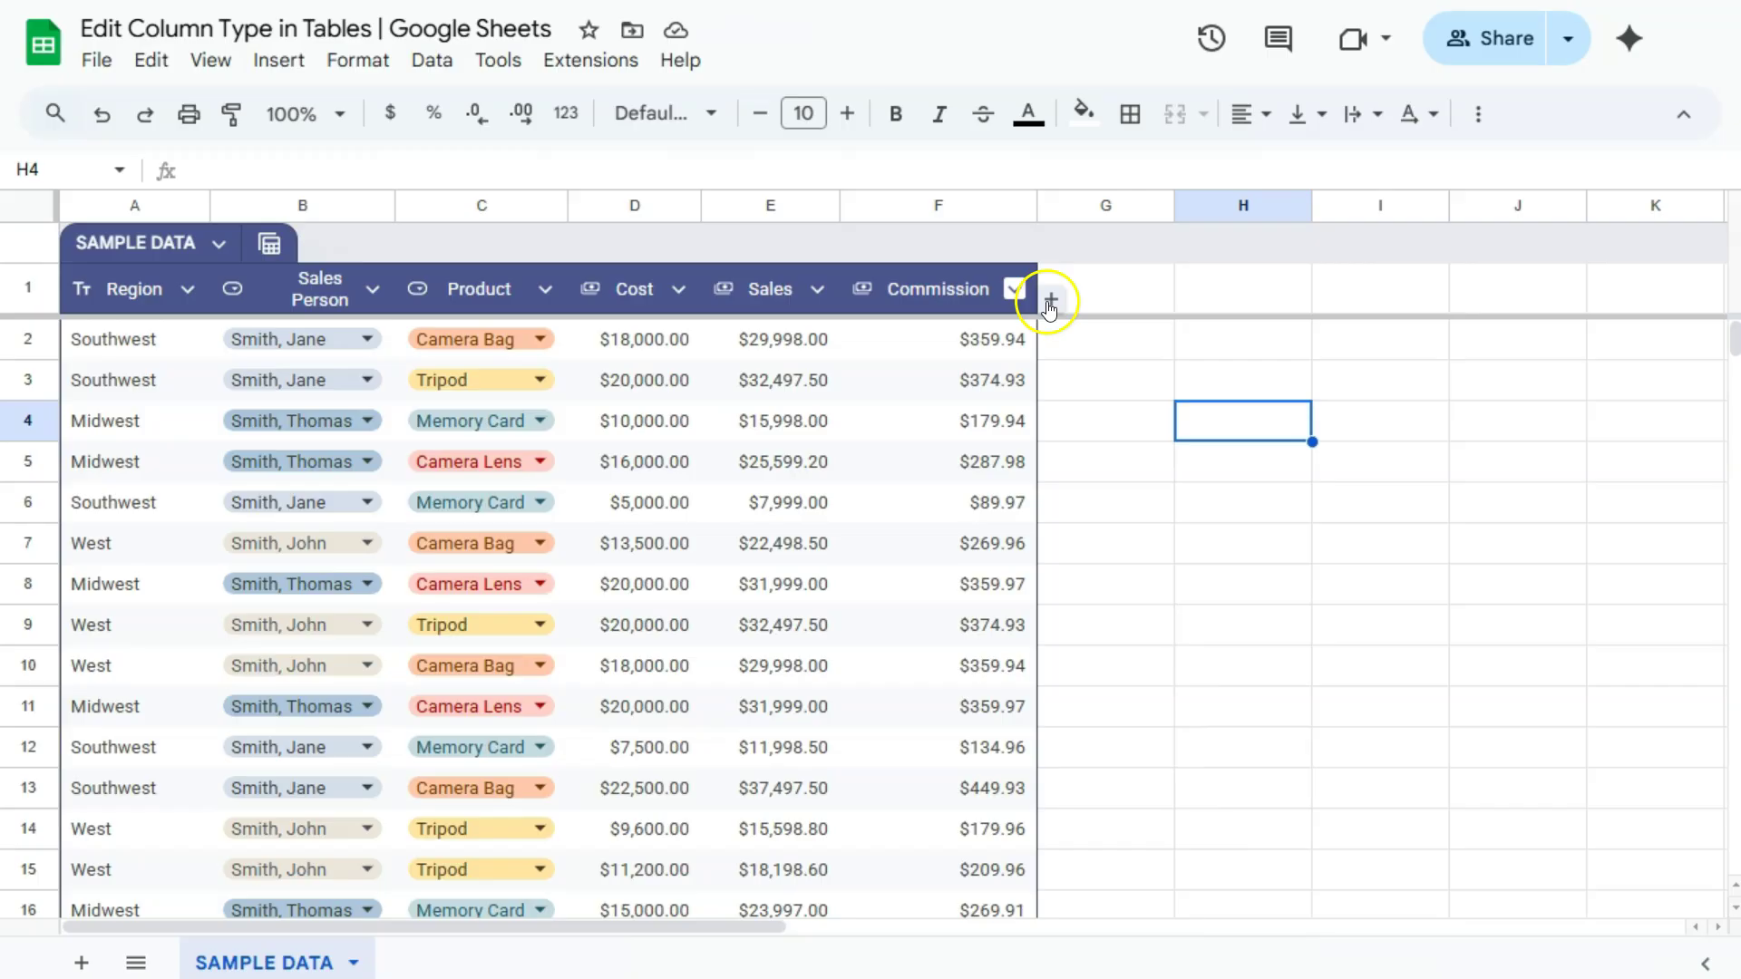
Step: Append Column 1 to the table's right end and set its type to Checkbox
{"action": "left_click", "coordinate": [1049, 302]}
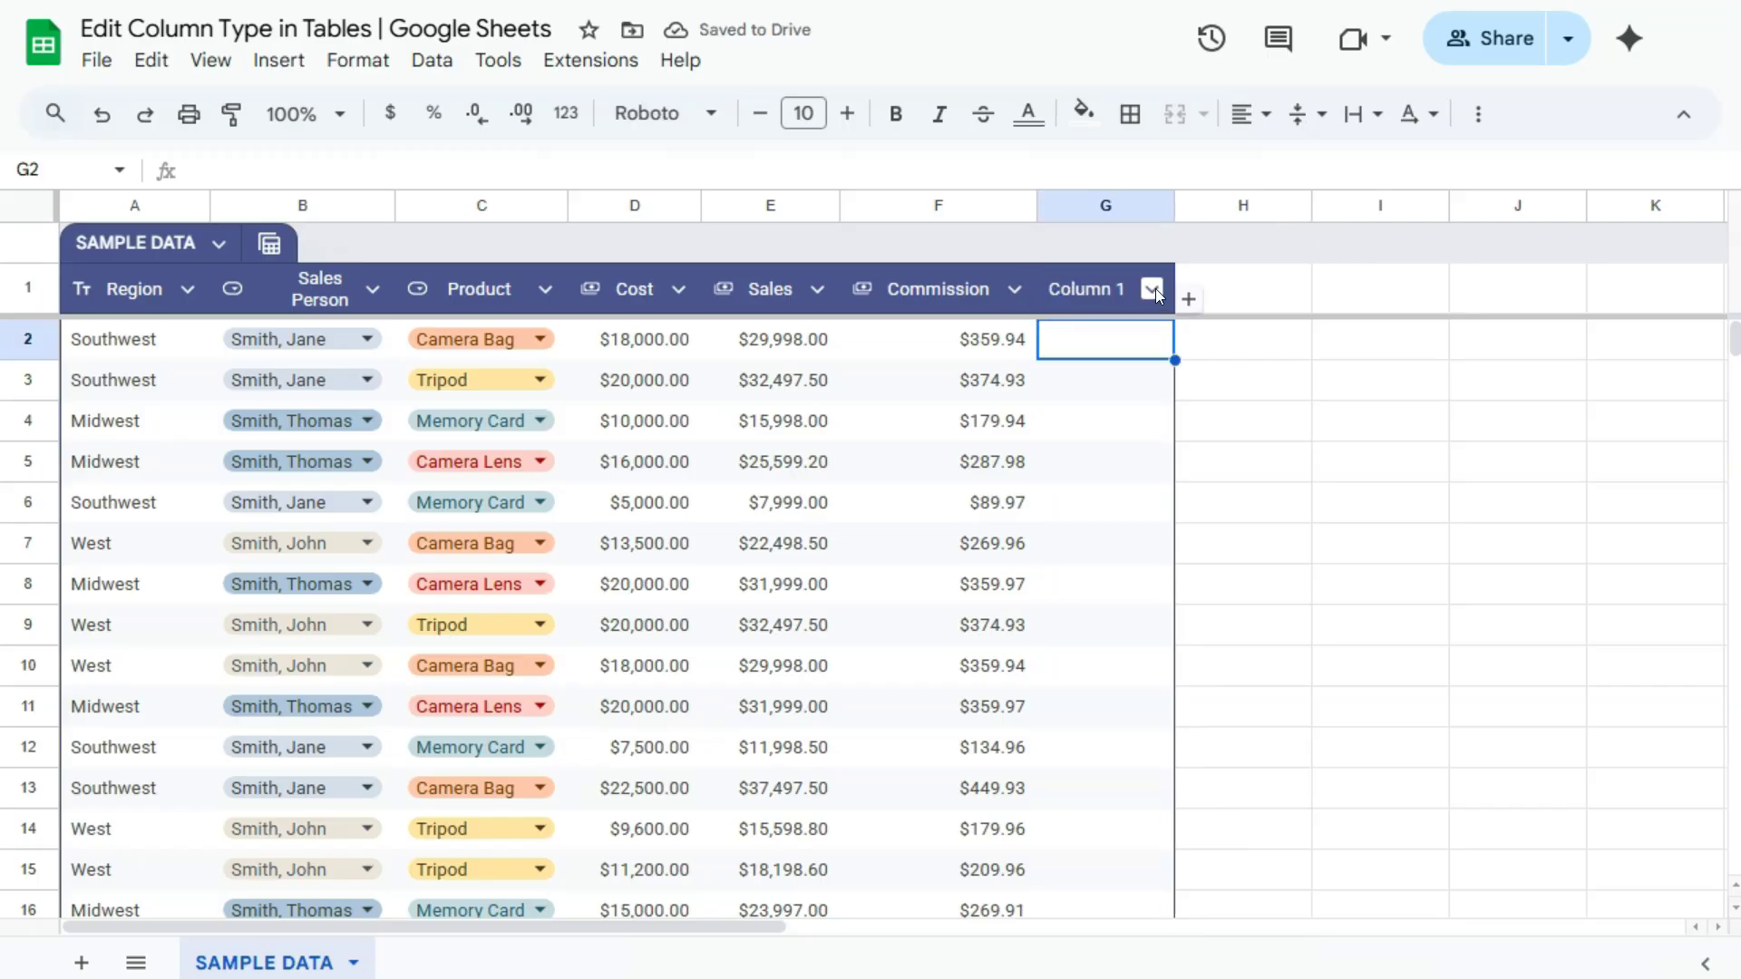
{"action": "left_click", "coordinate": [1151, 289]}
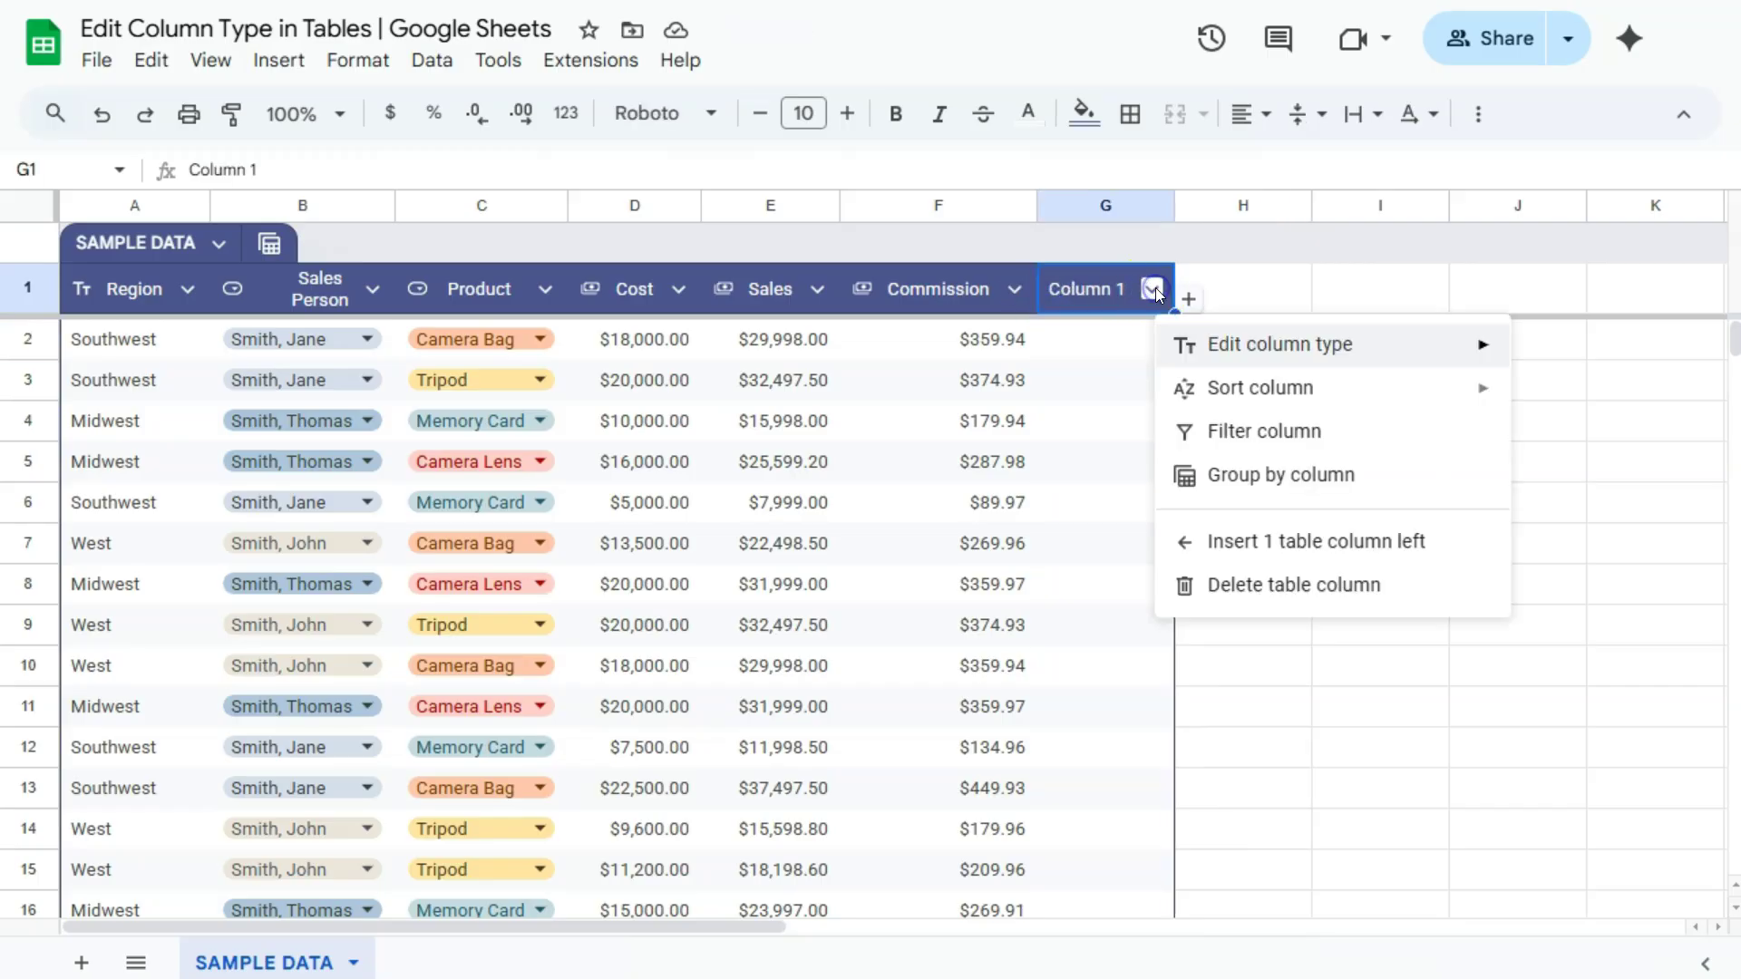
{"action": "left_click", "coordinate": [1249, 349]}
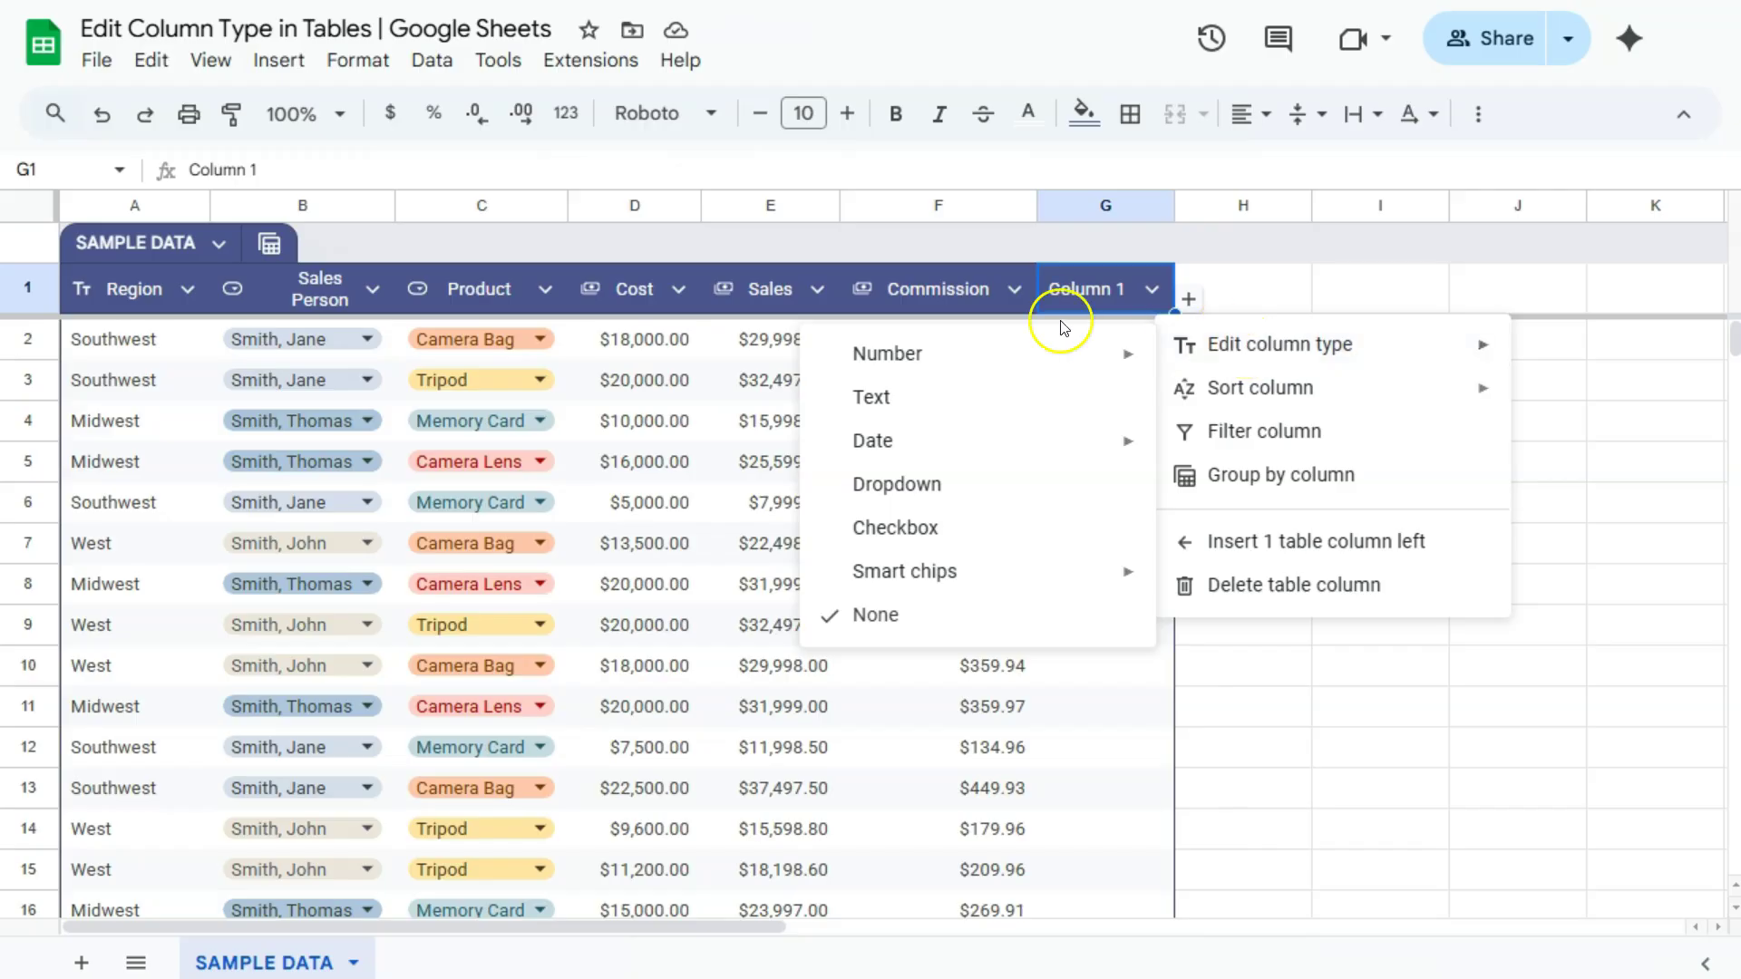
{"action": "left_click", "coordinate": [932, 529]}
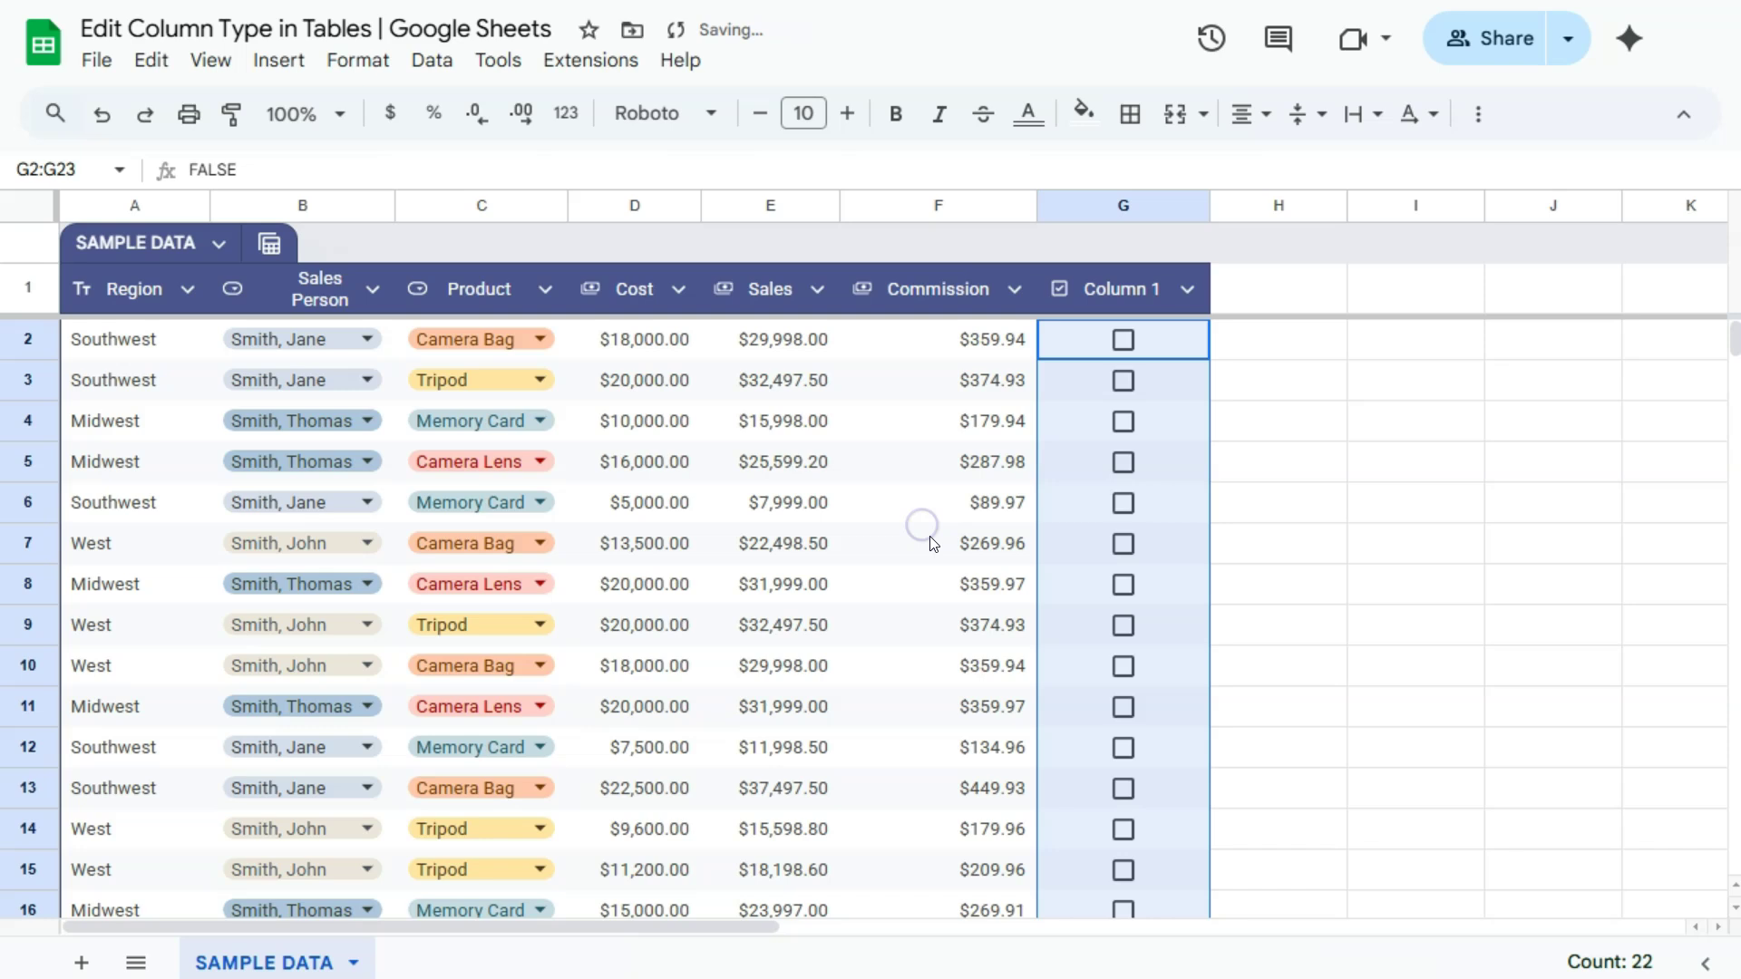
{"action": "left_click", "coordinate": [1266, 421]}
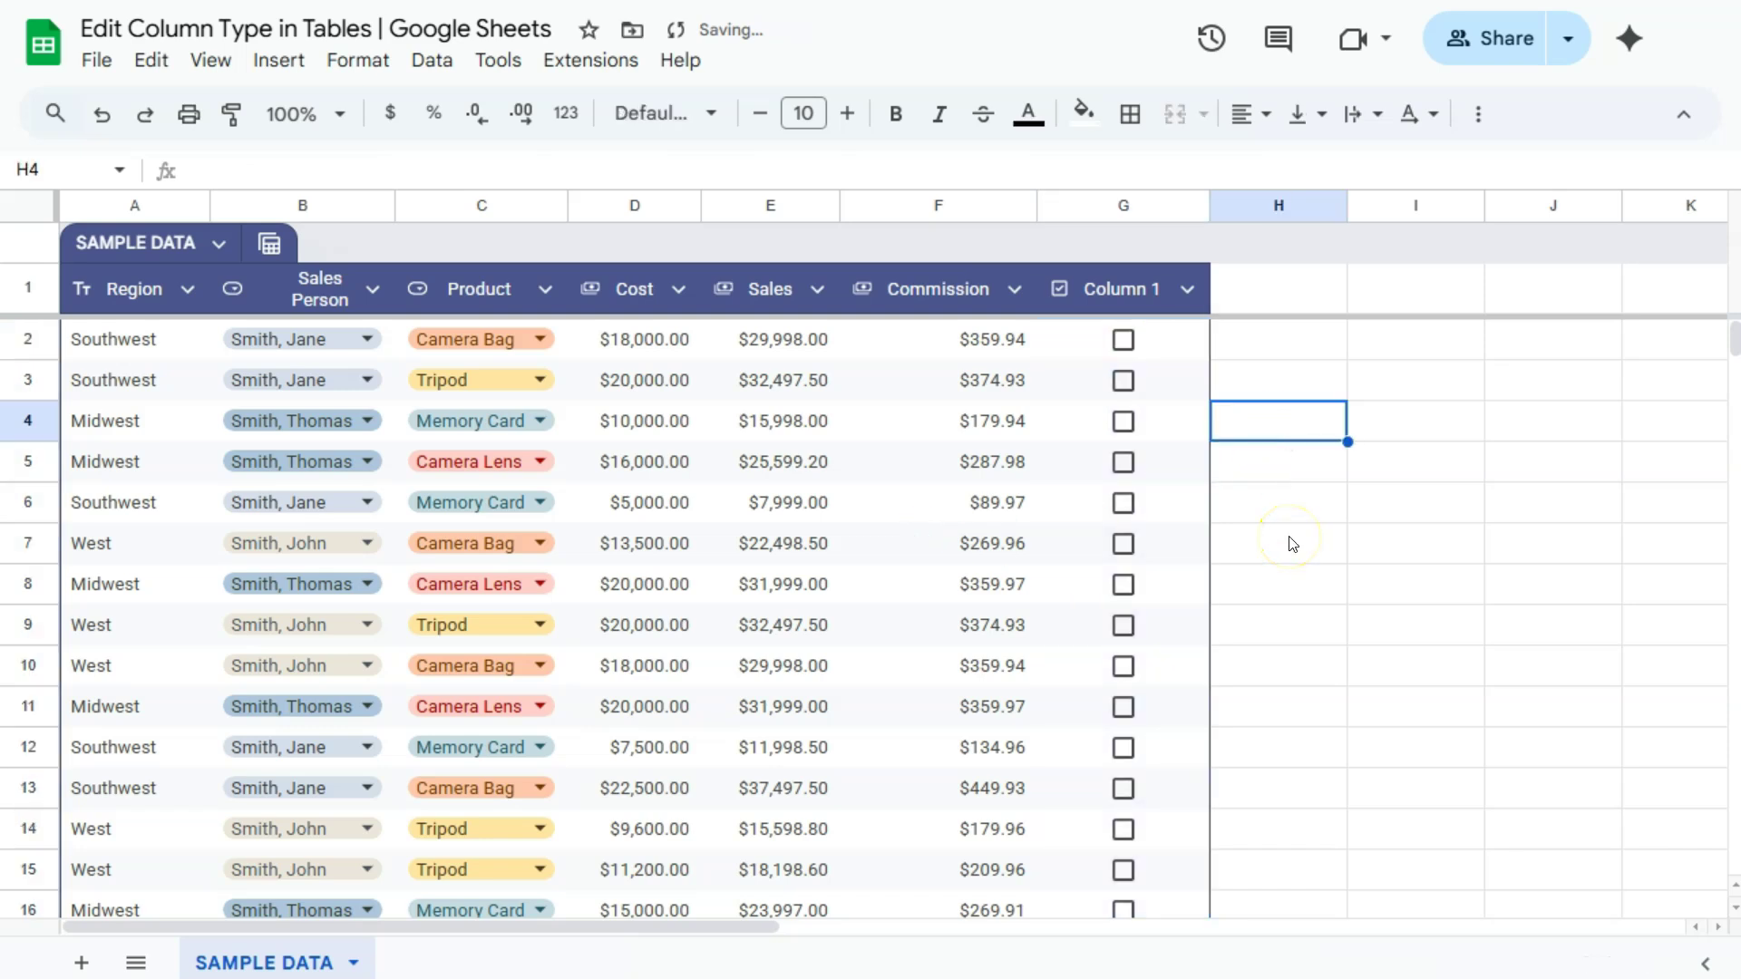